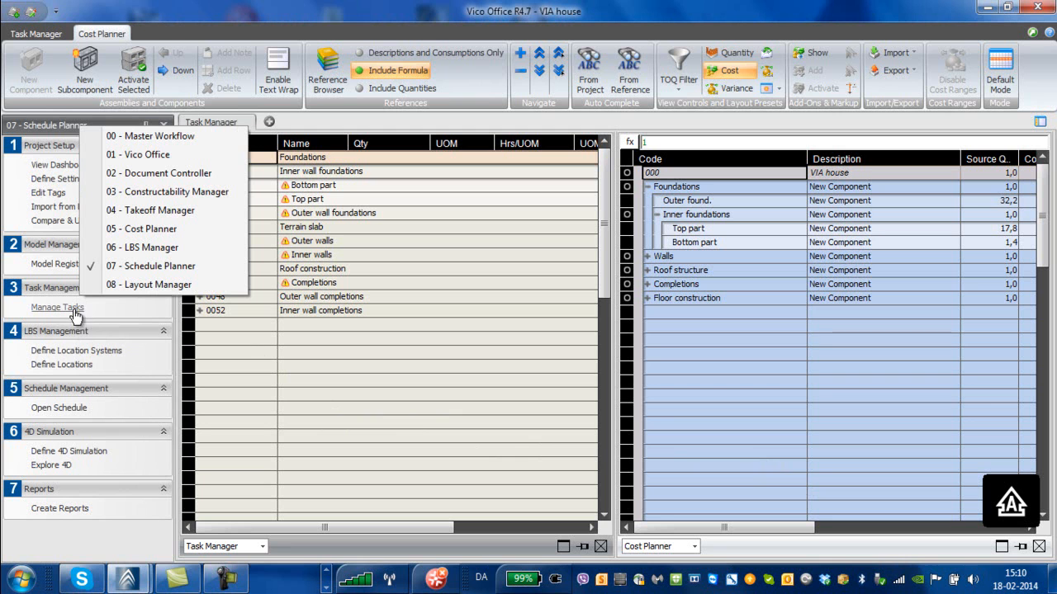
- Open the Manage Tasks view and expand the Foundations and Inner wall foundations tasks
click(73, 311)
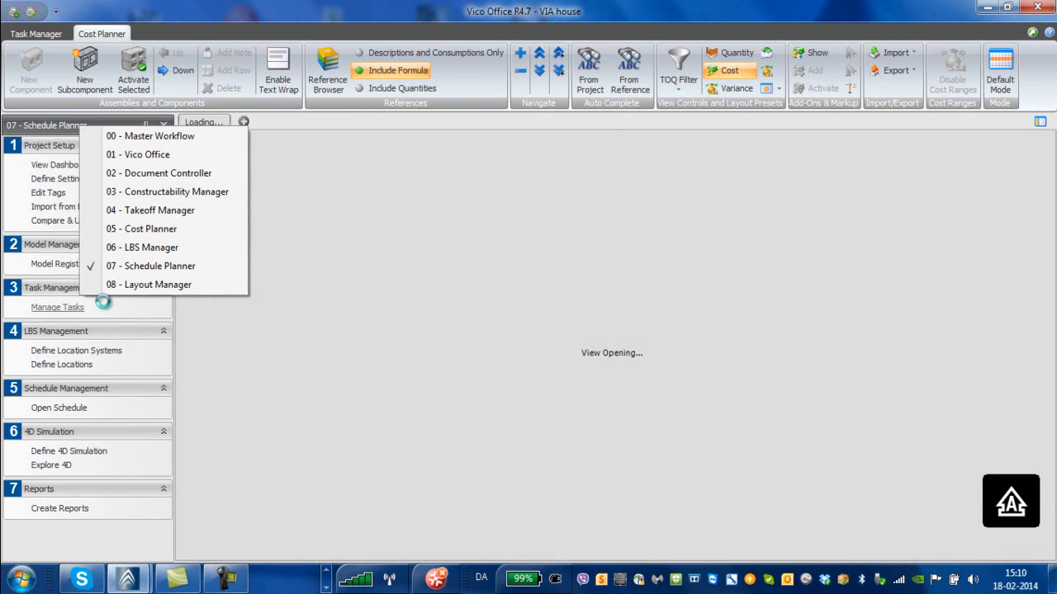
click(360, 285)
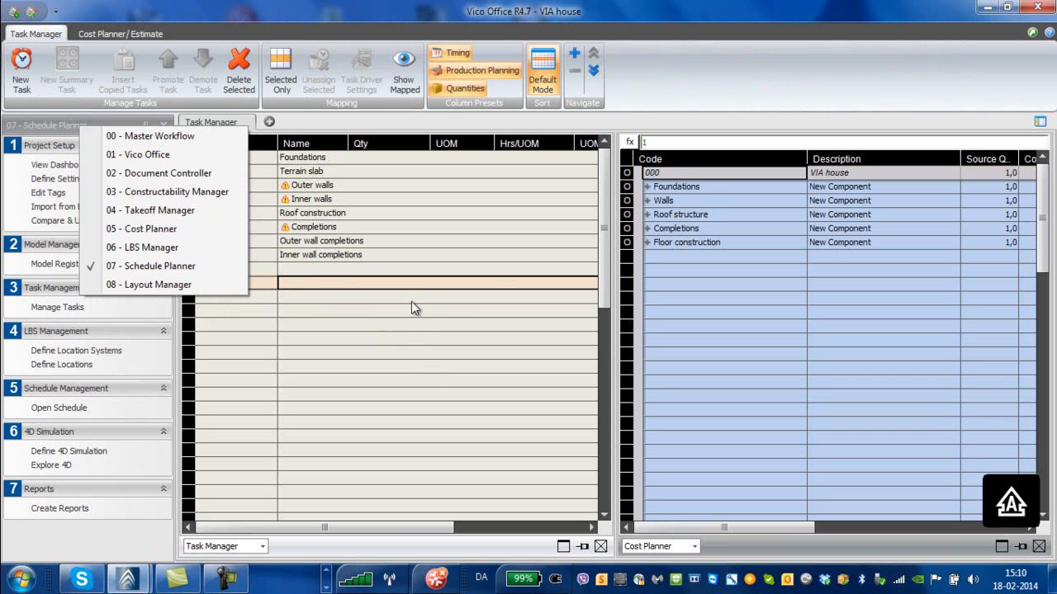
click(647, 187)
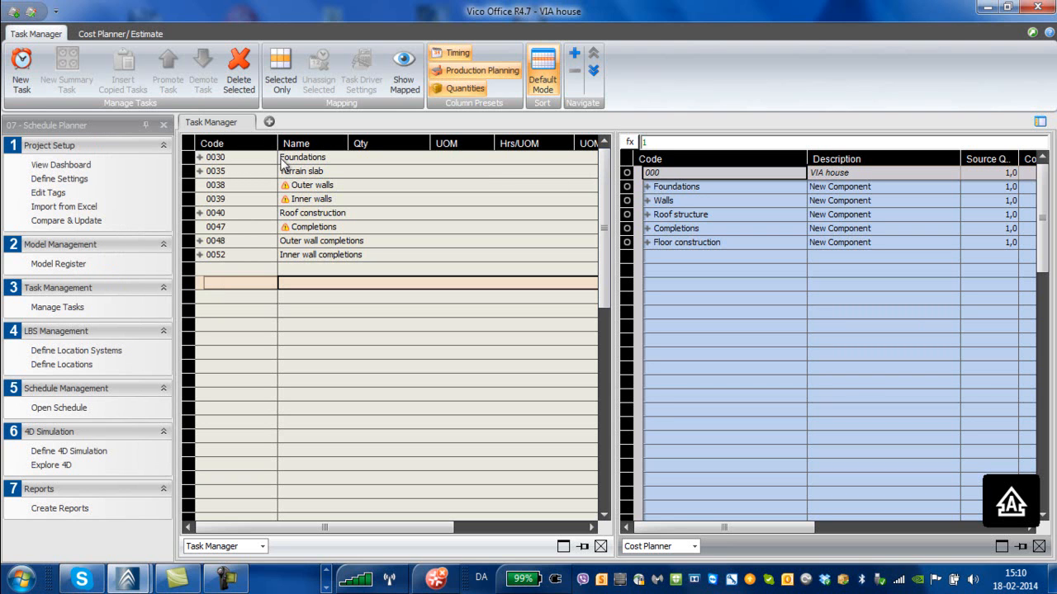
click(199, 157)
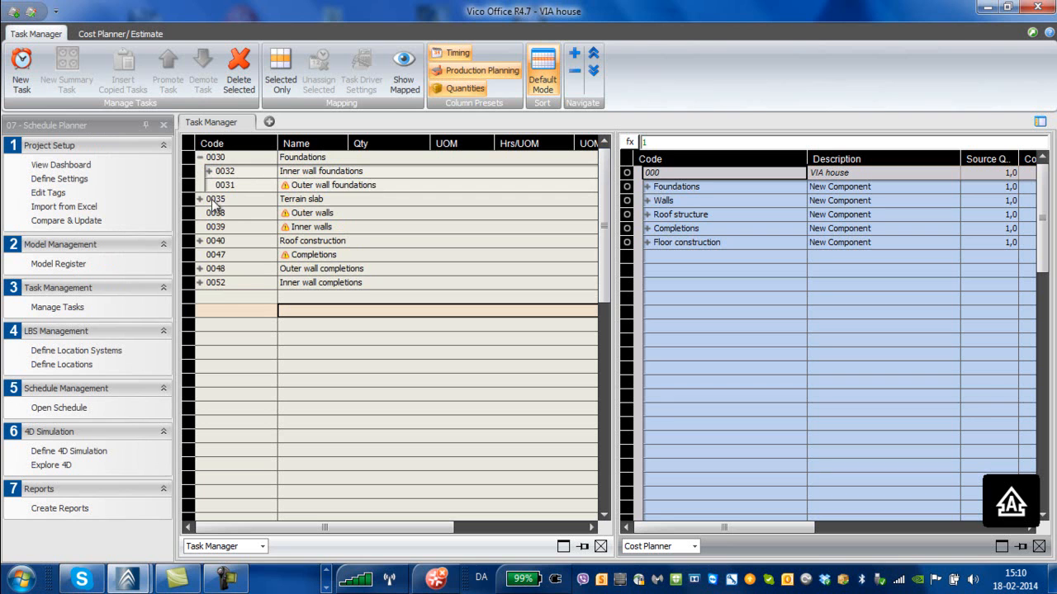
click(209, 171)
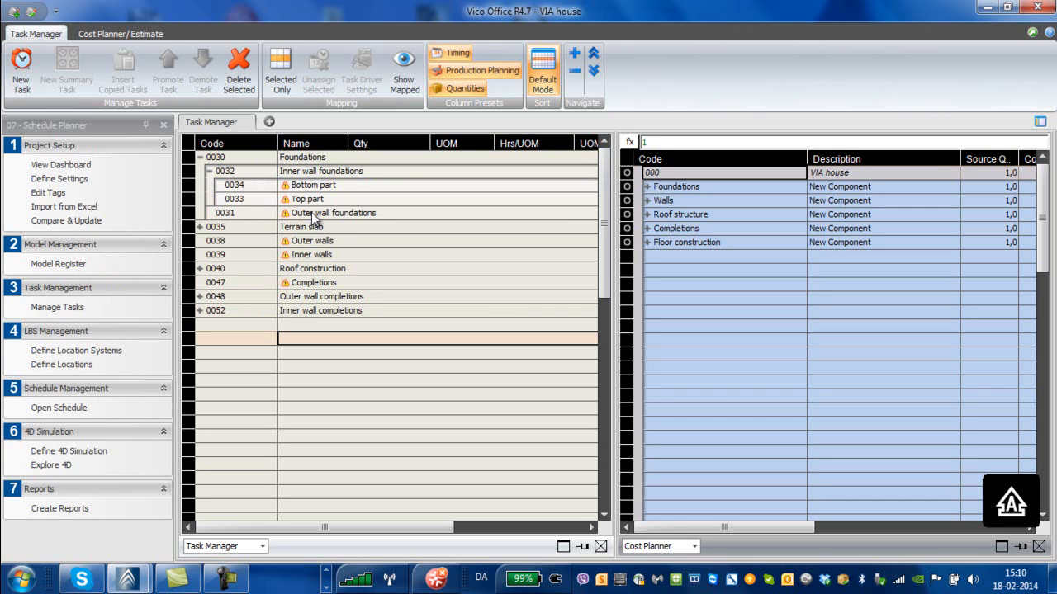
- Expand Foundations and Inner foundations in the cost plan and examine their quantity, waste and unit cost columns
click(647, 186)
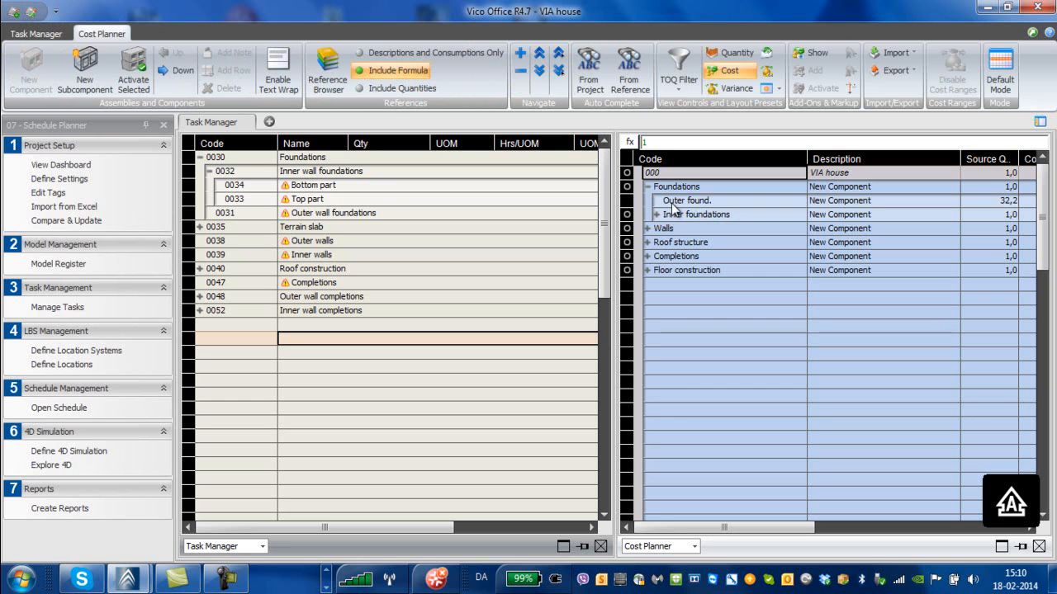
click(657, 215)
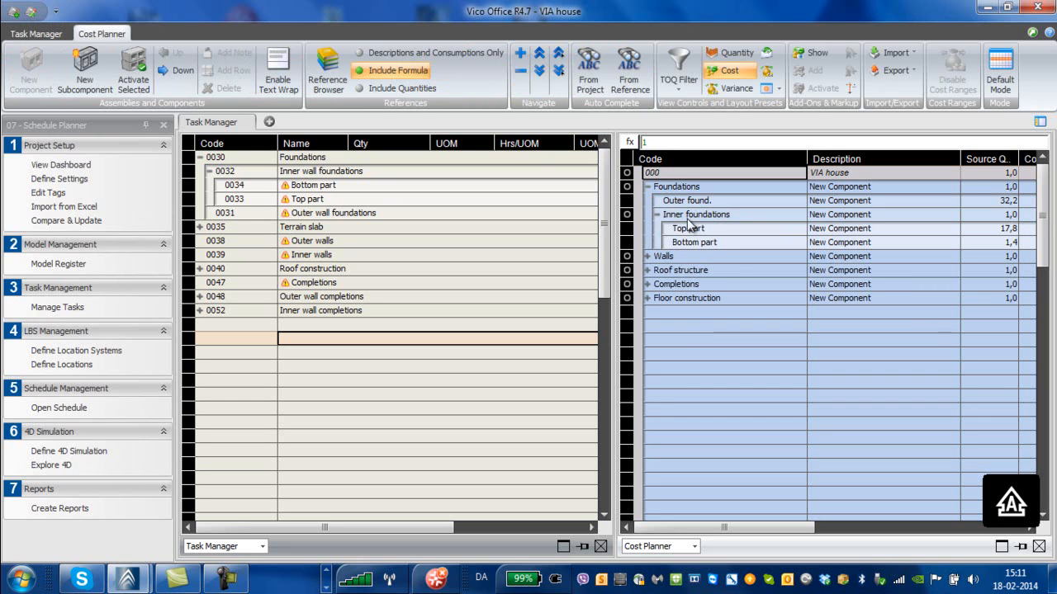
drag(830, 525, 863, 529)
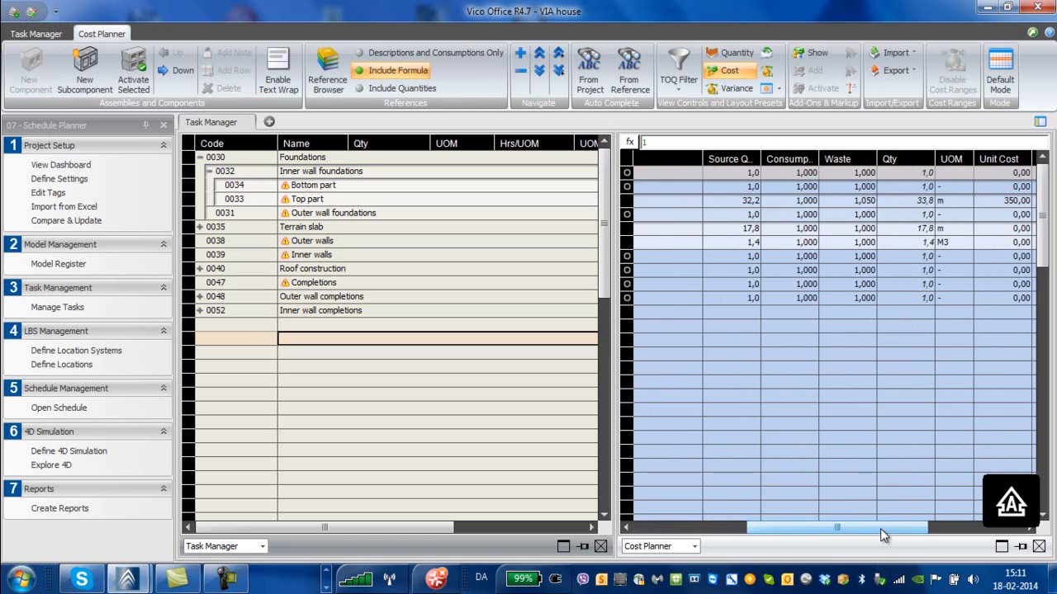
drag(880, 531, 740, 528)
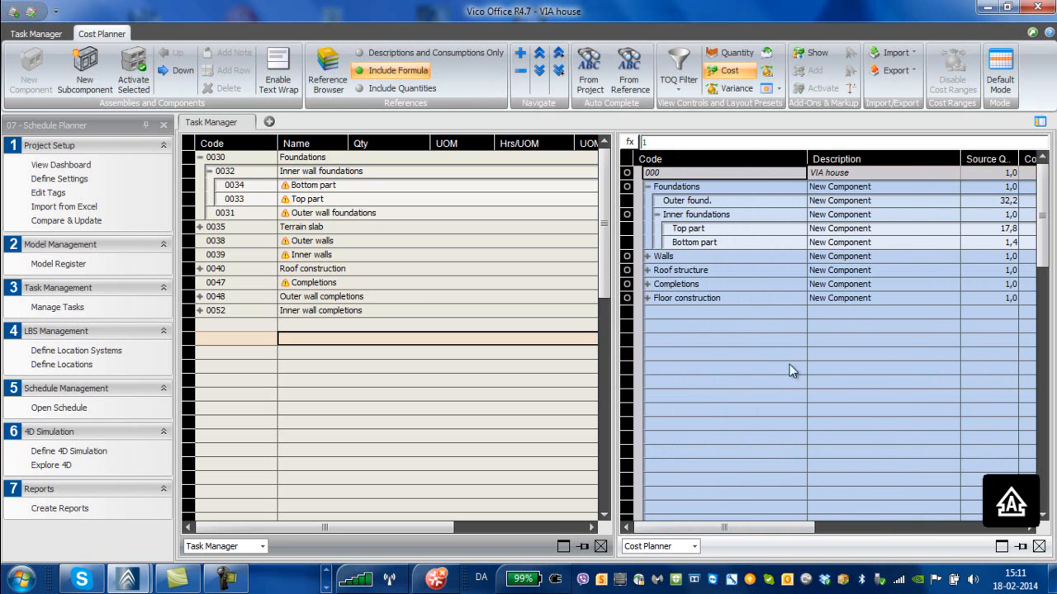
- Map the Bottom part component of the inner foundations to task 0034 Bottom part and check the mapped quantity
click(733, 241)
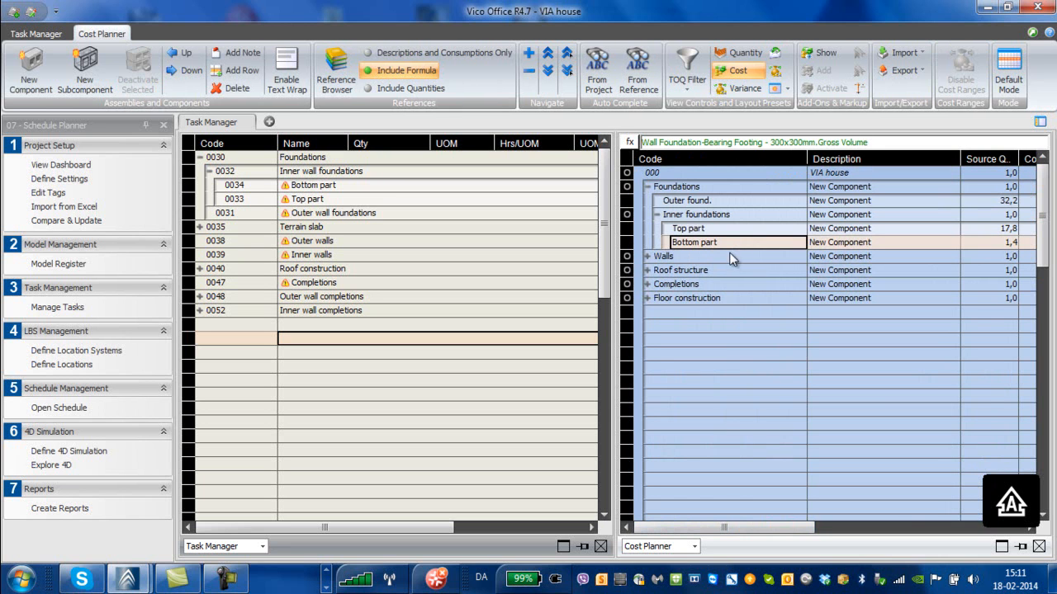
drag(840, 243, 460, 184)
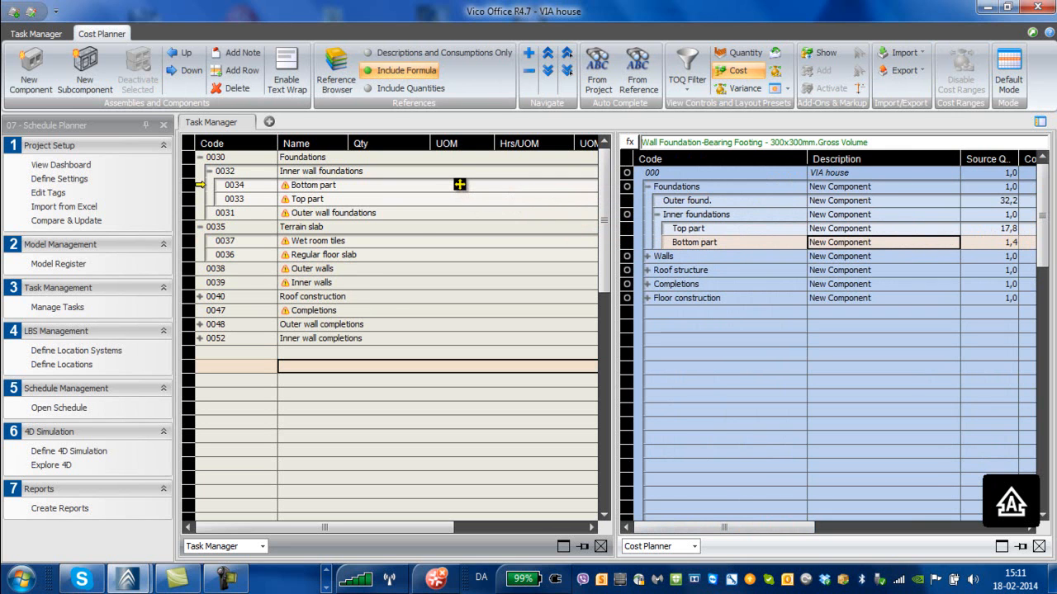
click(218, 186)
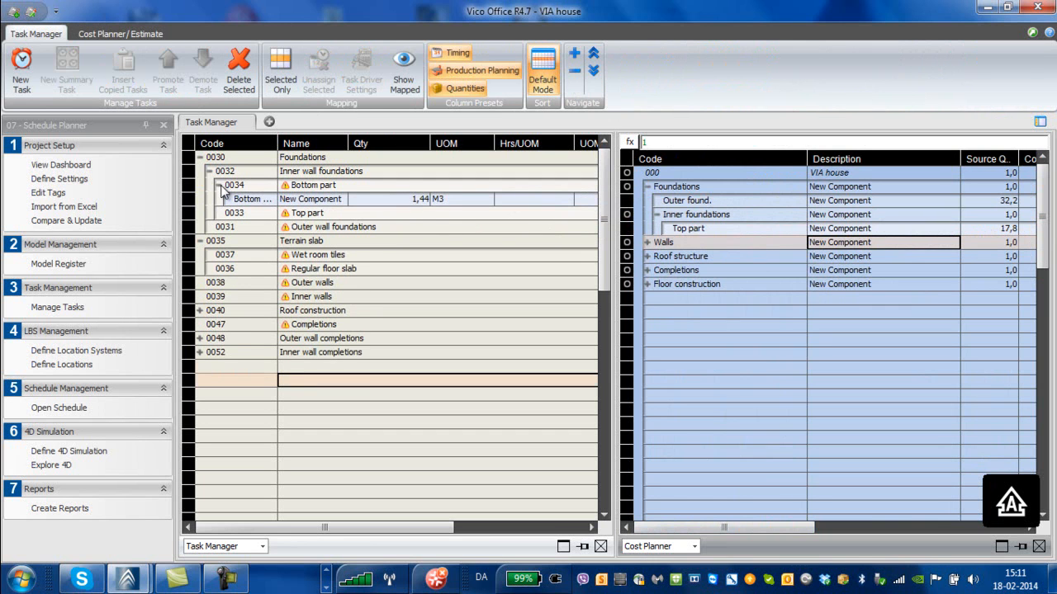
click(218, 186)
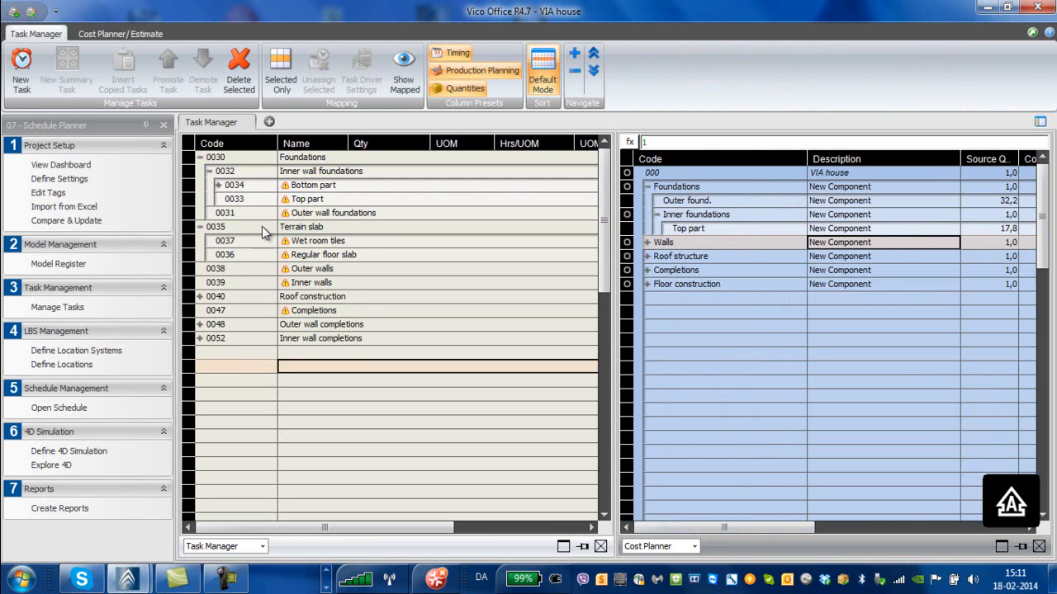
- Map the Top part component of the inner foundations to task 0033 Top part and review both tasks' mapped components
click(657, 216)
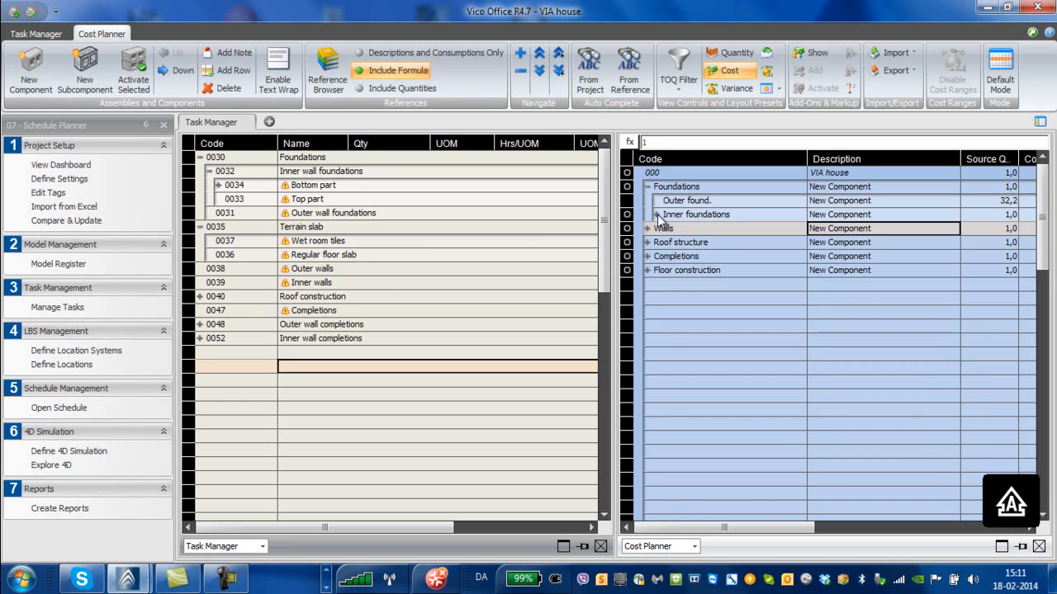
click(657, 214)
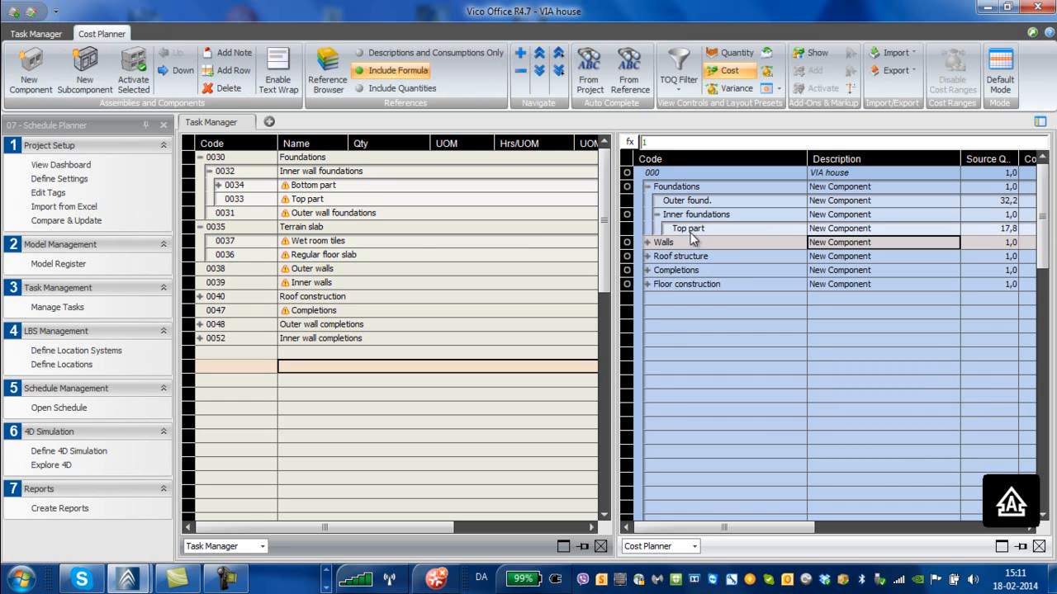
click(692, 228)
drag(857, 234, 467, 196)
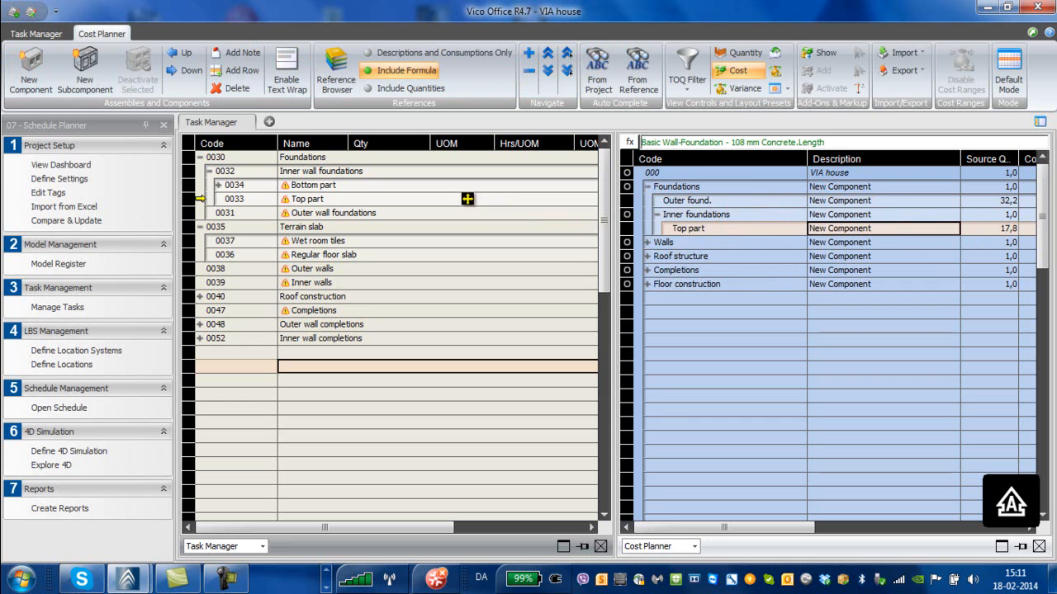
click(218, 199)
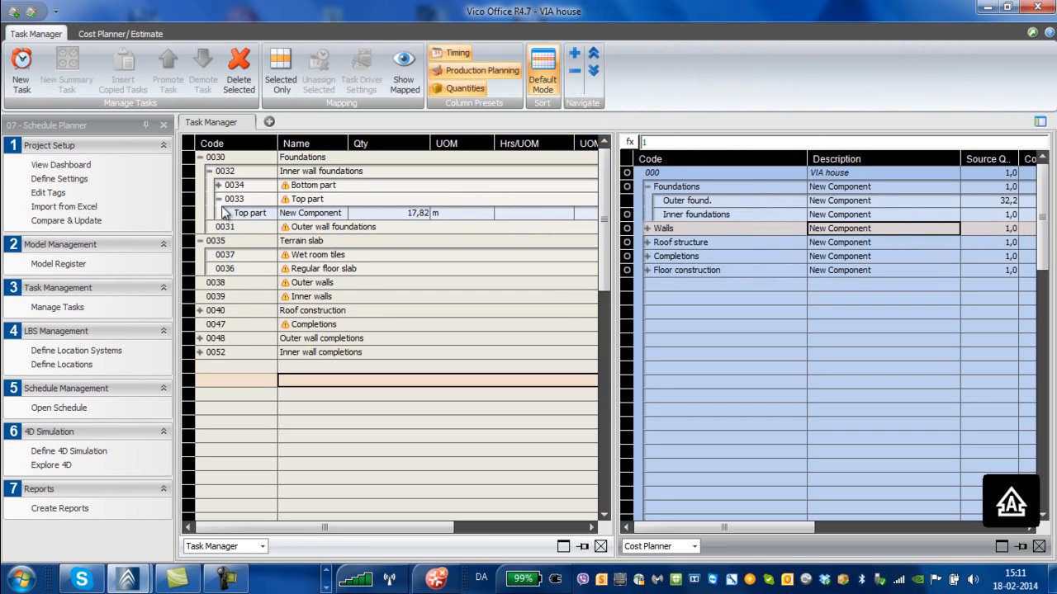
click(218, 185)
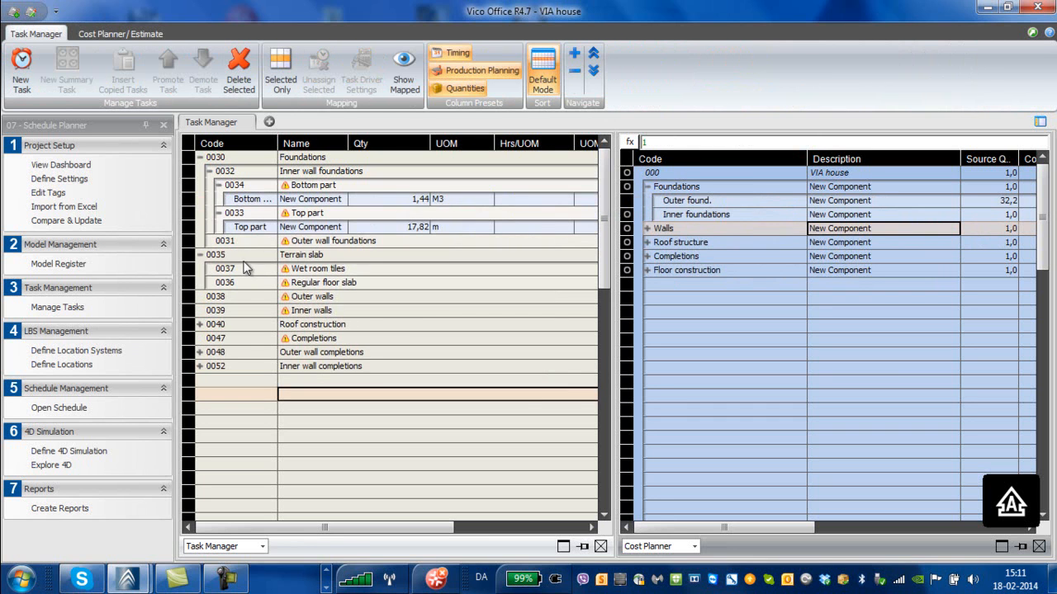
- Collapse the Foundations and Terrain slab tasks and expand the Roof construction task
click(200, 157)
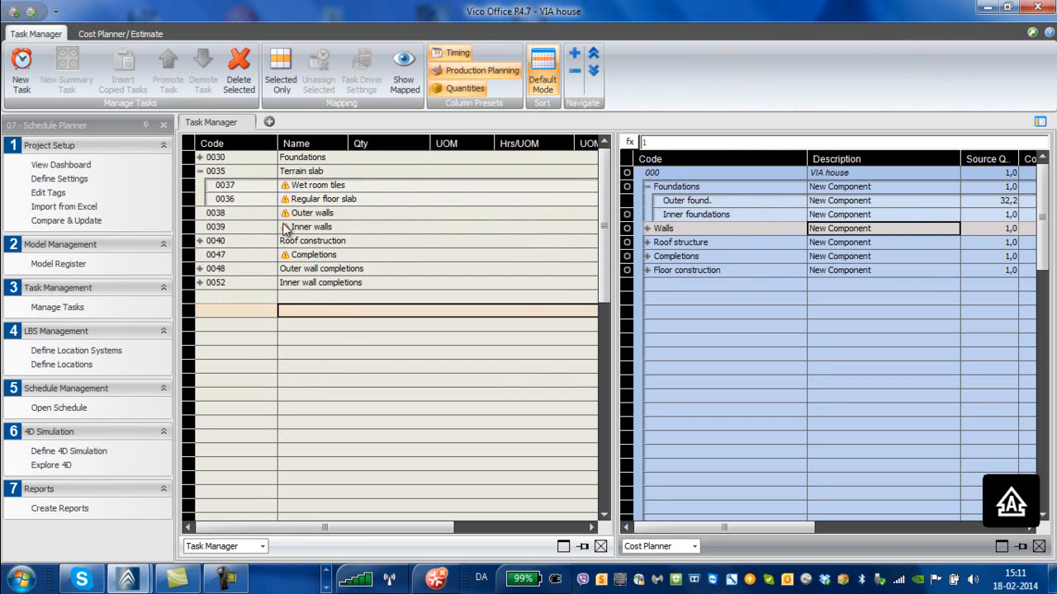
click(200, 171)
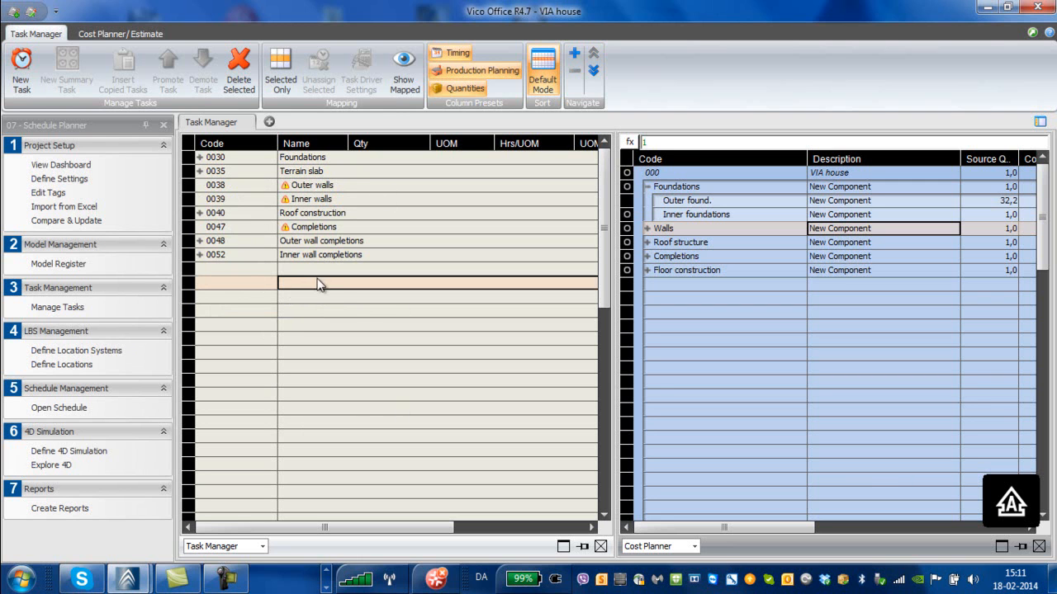
click(200, 213)
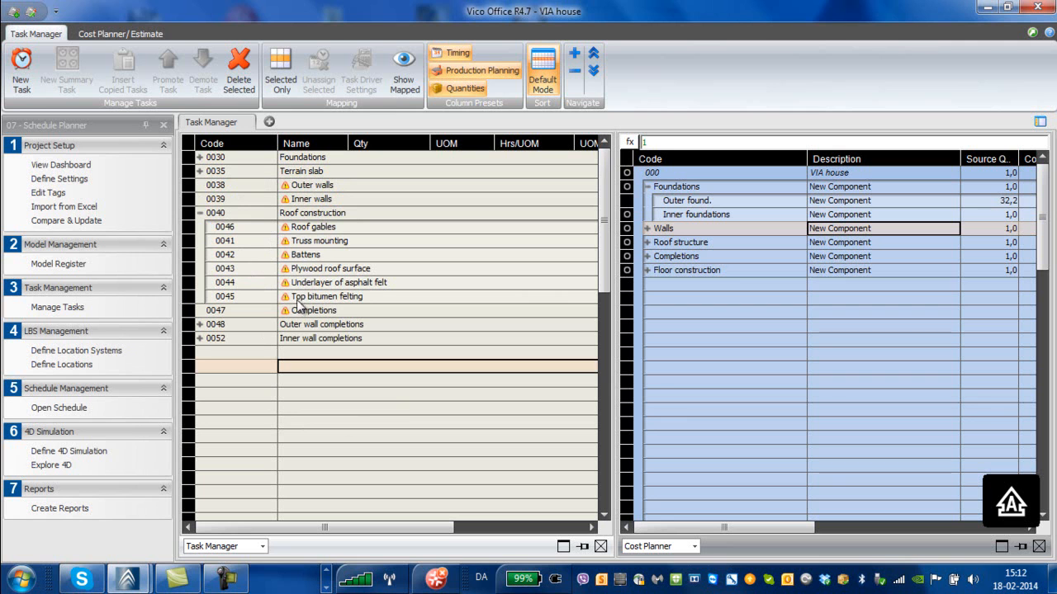
- Map the Roof gable component under Roof structure to task 0046 Roof gables and check the mapping
click(648, 242)
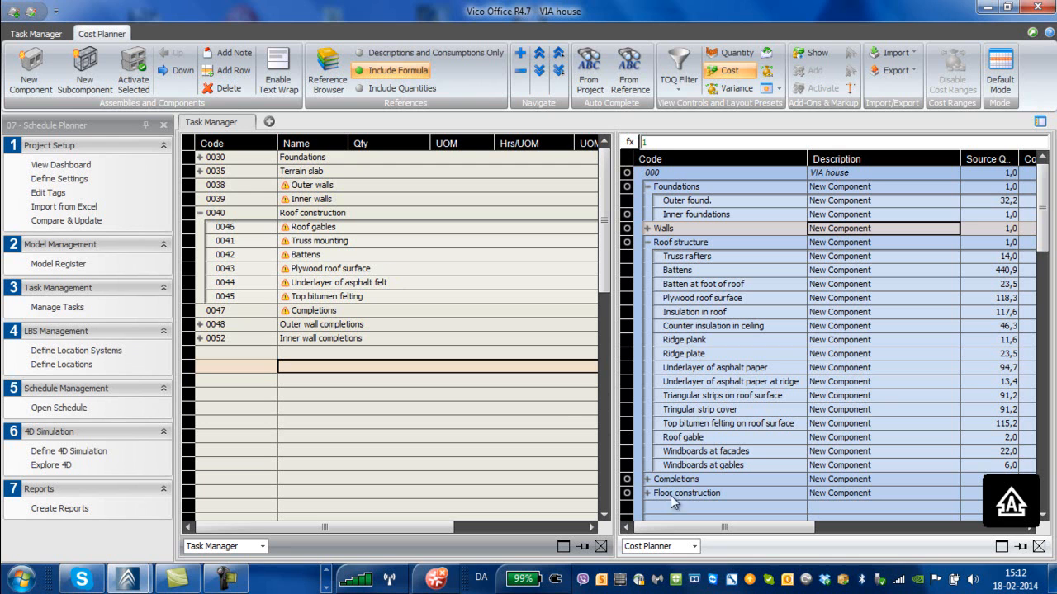
click(692, 439)
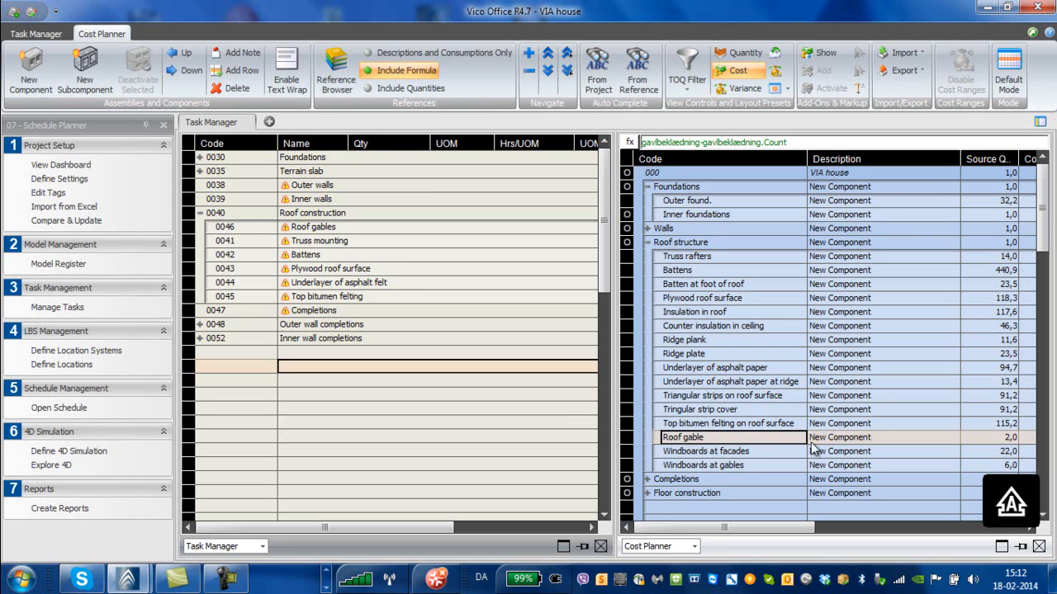
drag(840, 444, 353, 228)
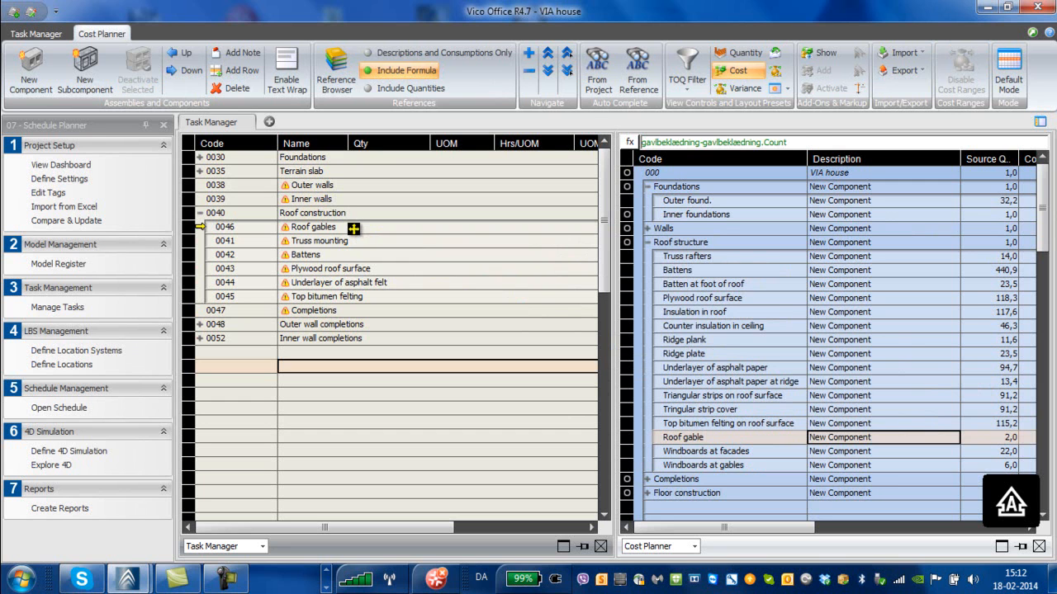
click(209, 228)
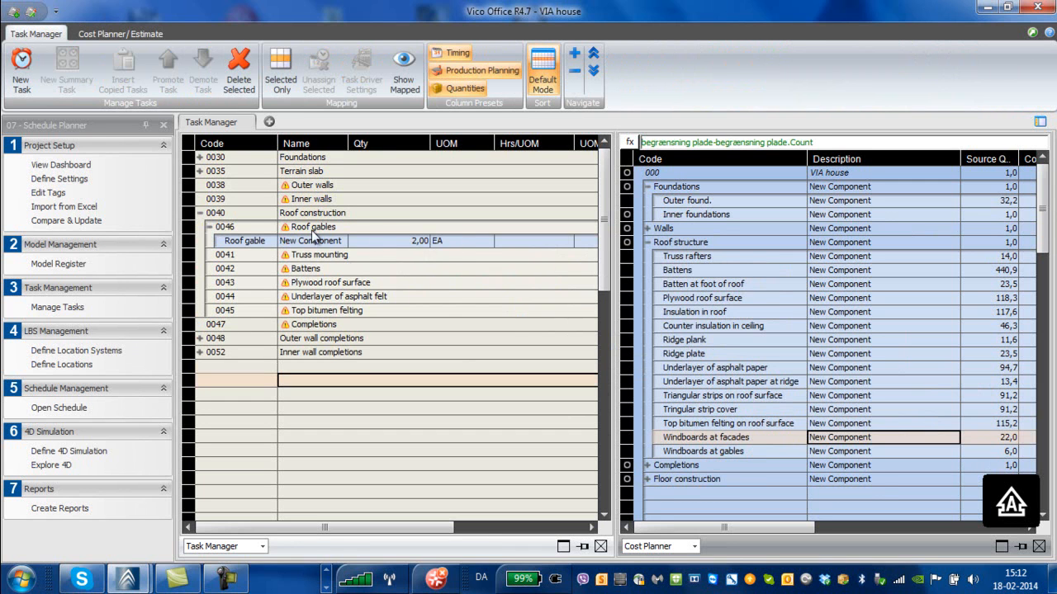
click(209, 227)
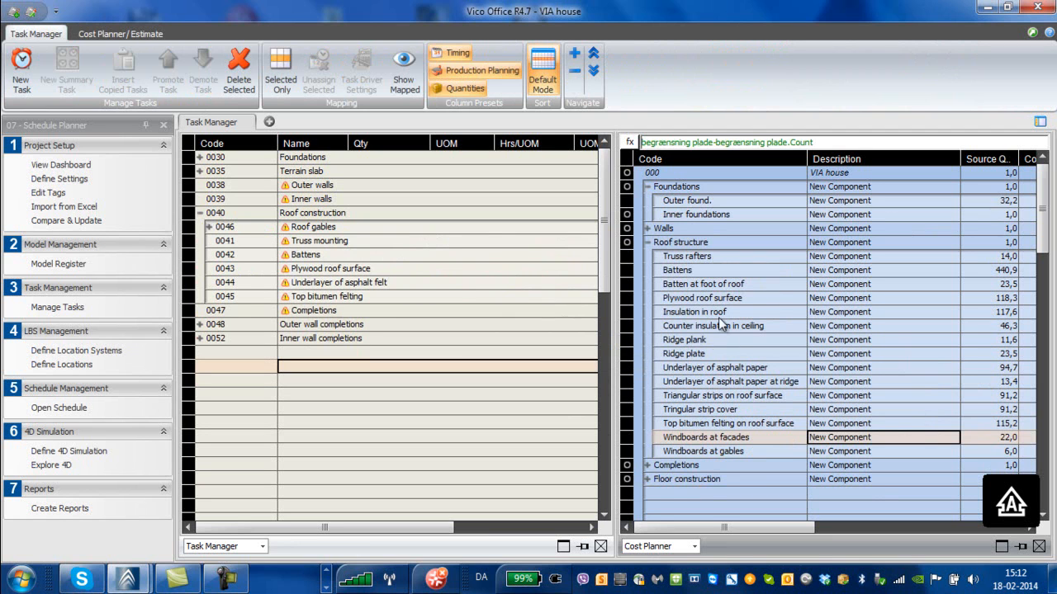
- Map the Truss rafters component to task 0041 Truss mounting and check its mapped quantity and unit
click(689, 257)
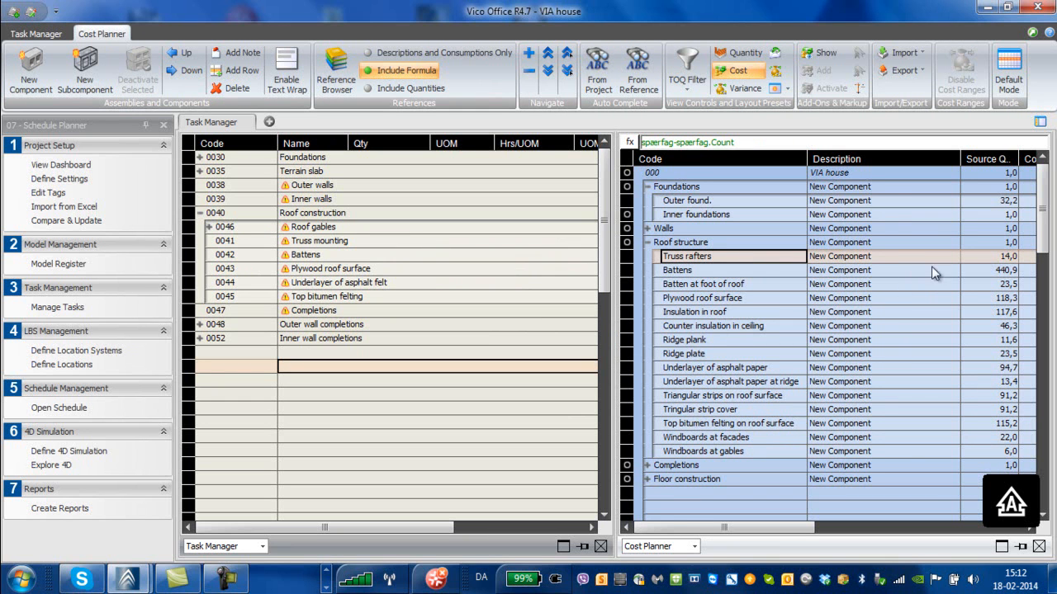
drag(868, 261, 374, 240)
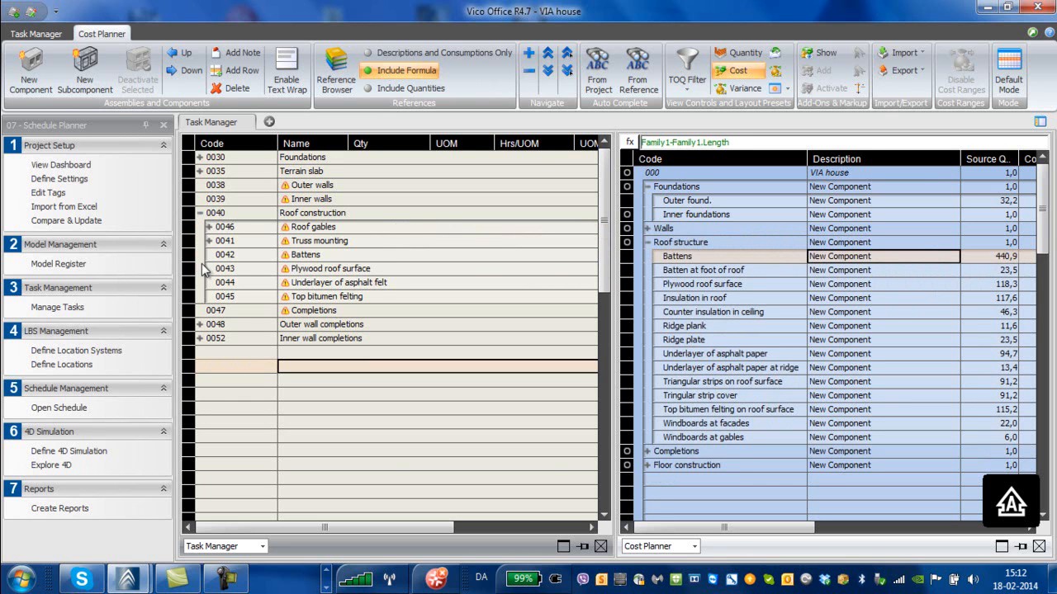
click(209, 240)
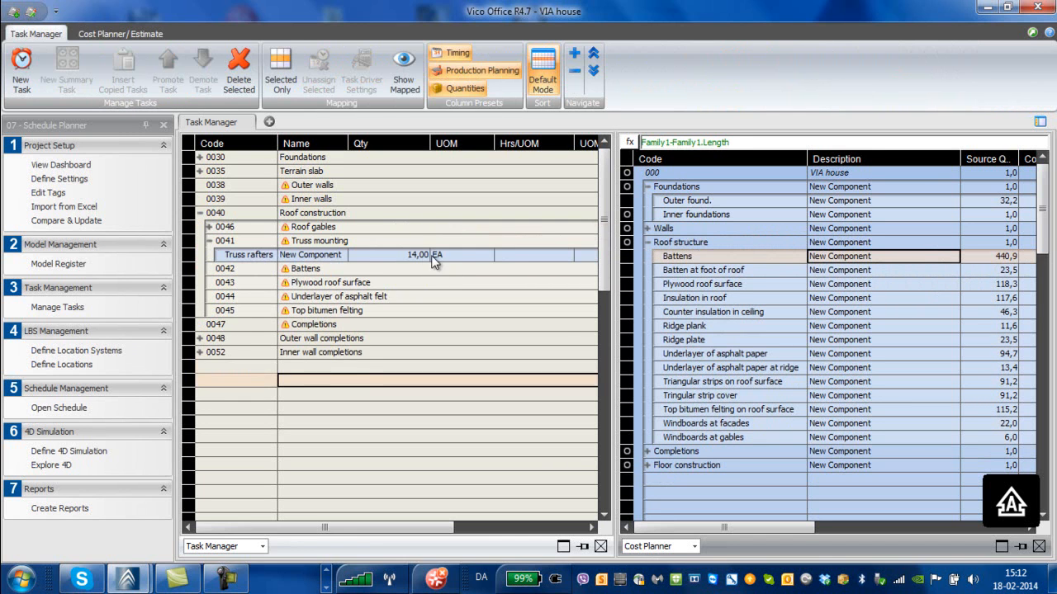
click(209, 241)
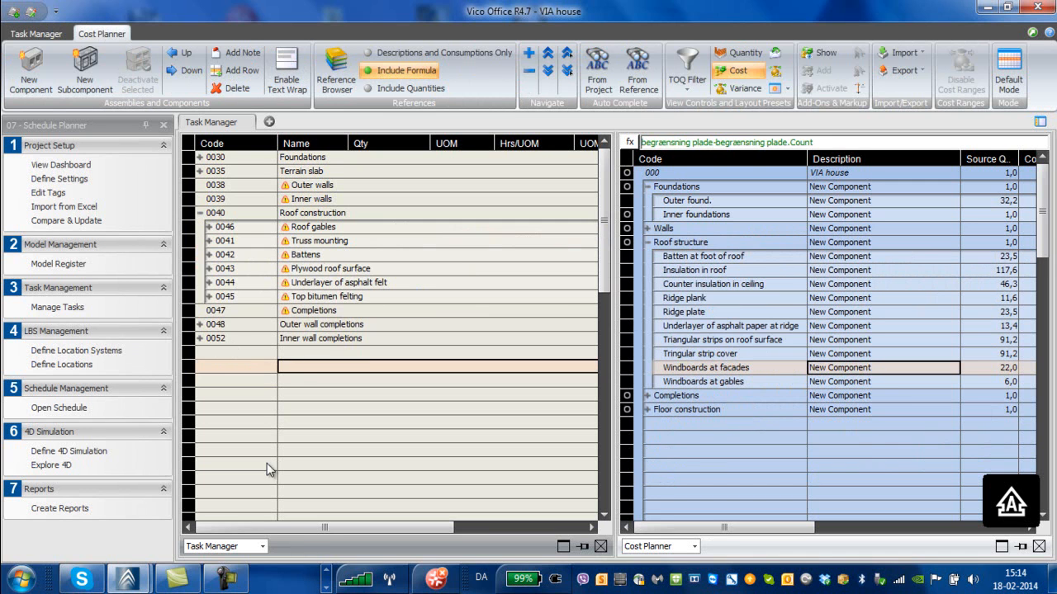
click(235, 578)
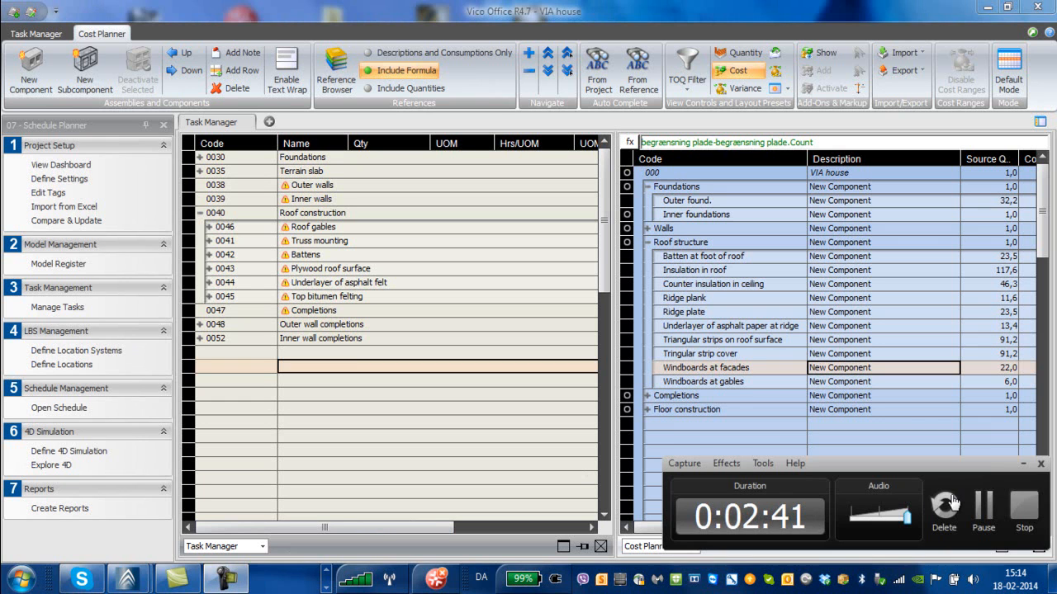
click(1022, 465)
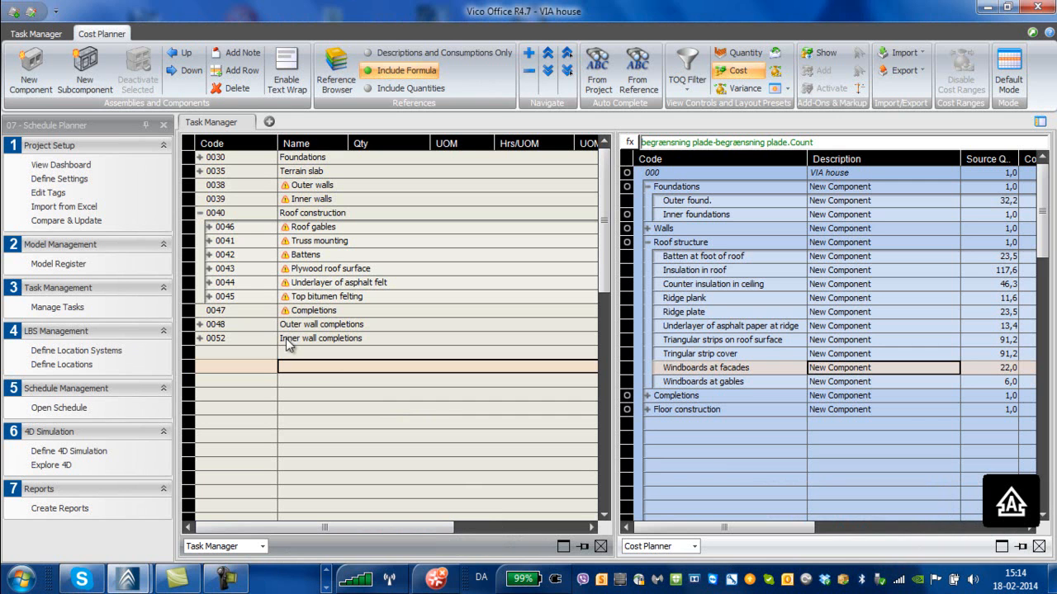
- Demote the Outer wall completions and Inner wall completions summary tasks so they sit under Completions
click(230, 324)
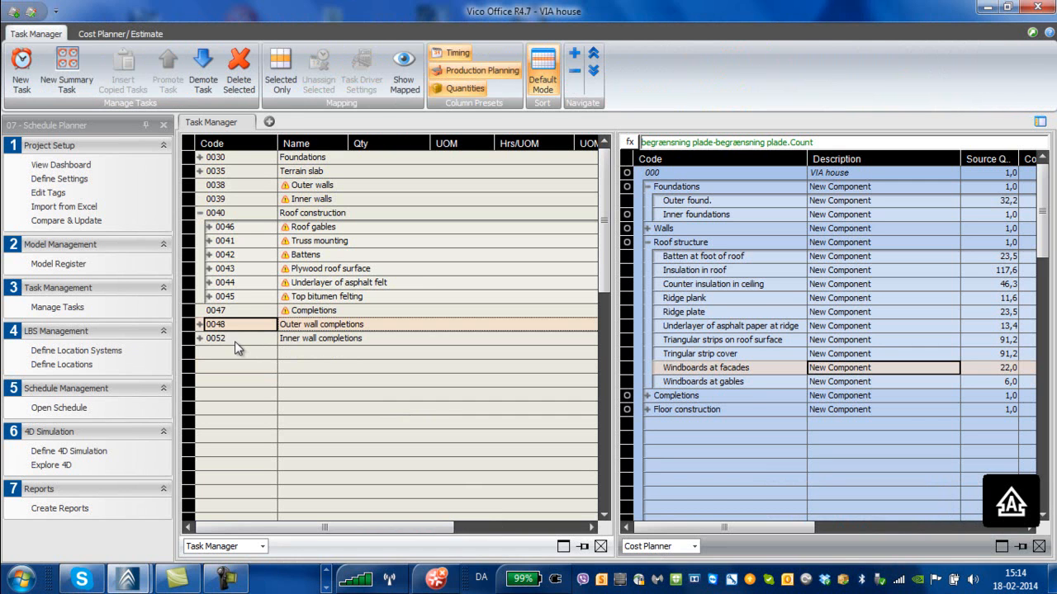
shift+click(242, 338)
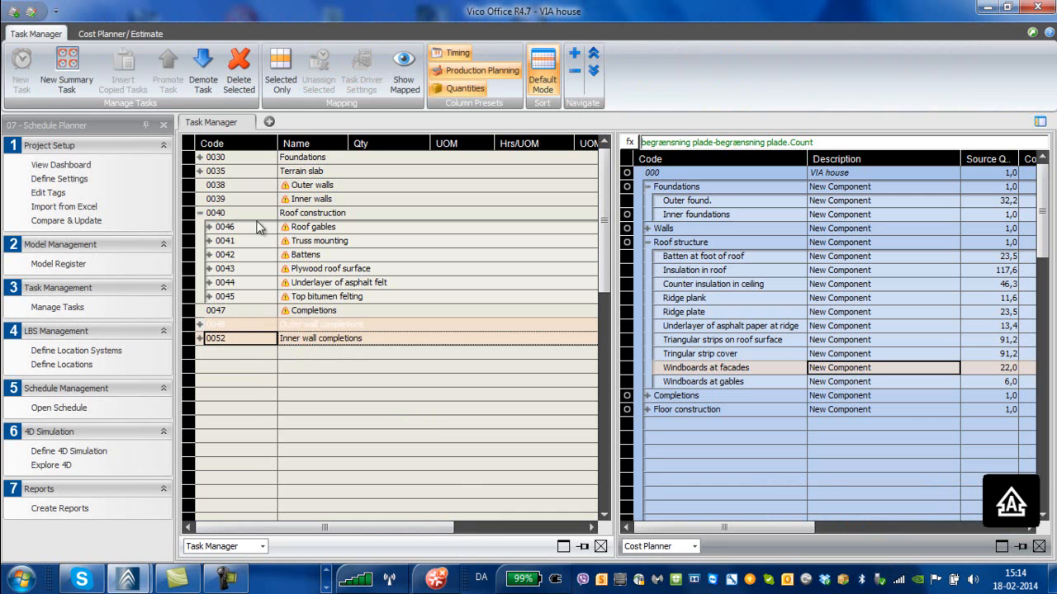
click(198, 91)
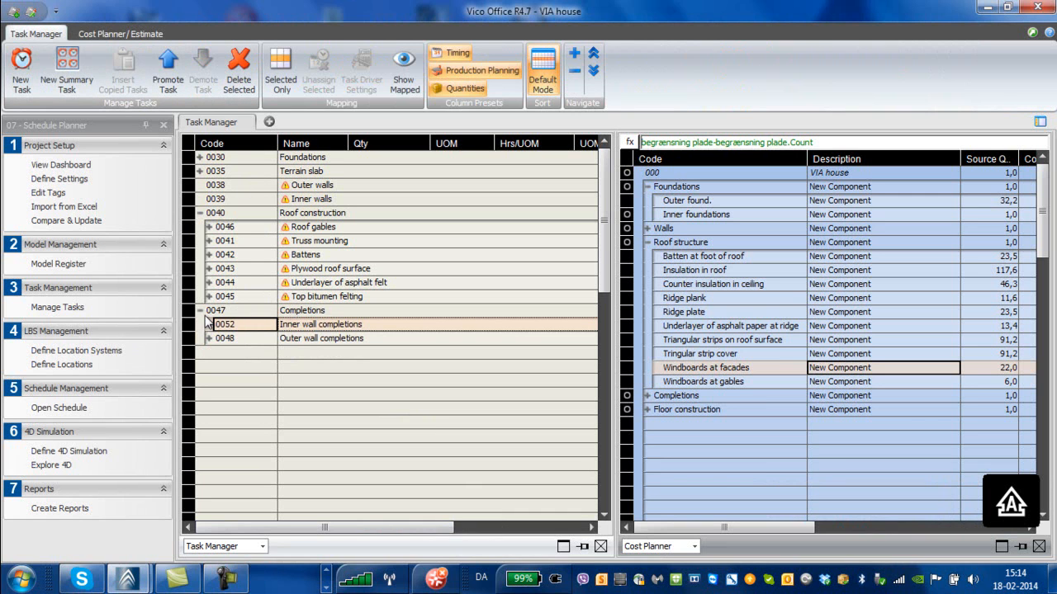
- Expand the Inner and Outer wall completions tasks, then expand their matching components under Completions in the cost plan
click(209, 326)
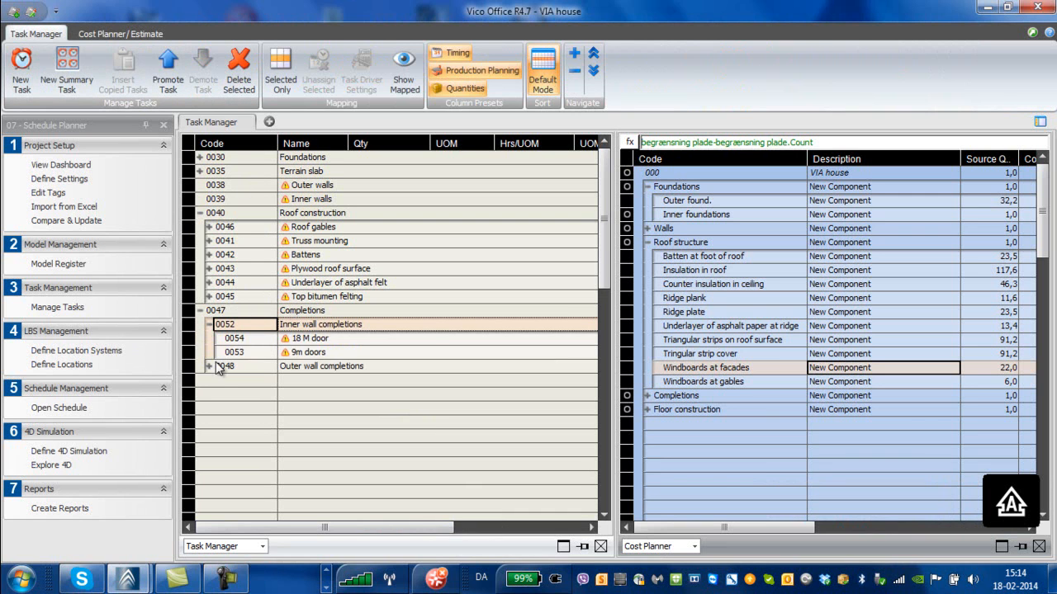
click(210, 366)
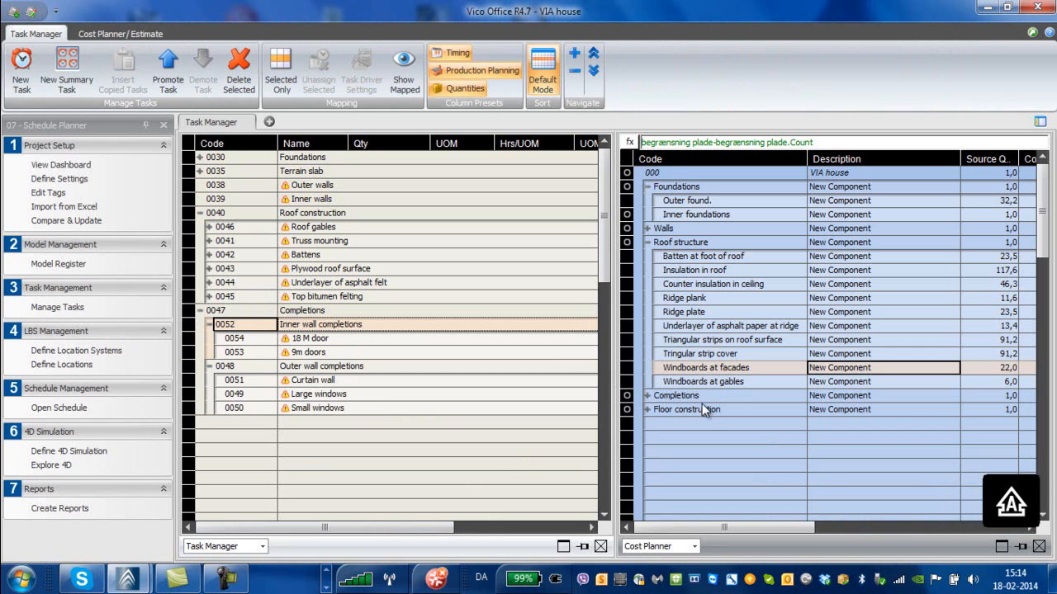
click(648, 242)
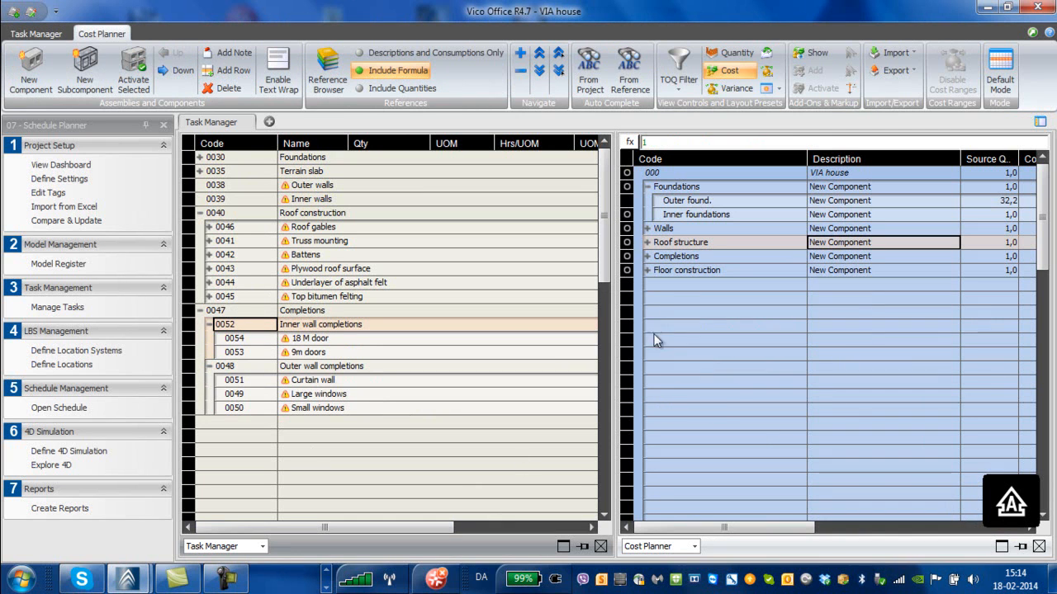
click(647, 256)
click(657, 270)
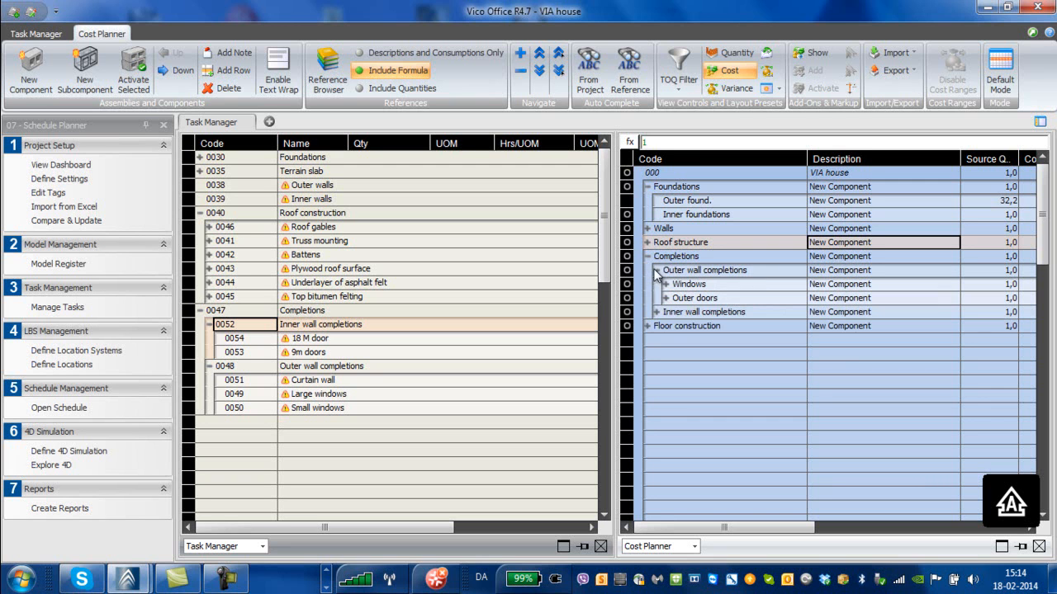
click(657, 313)
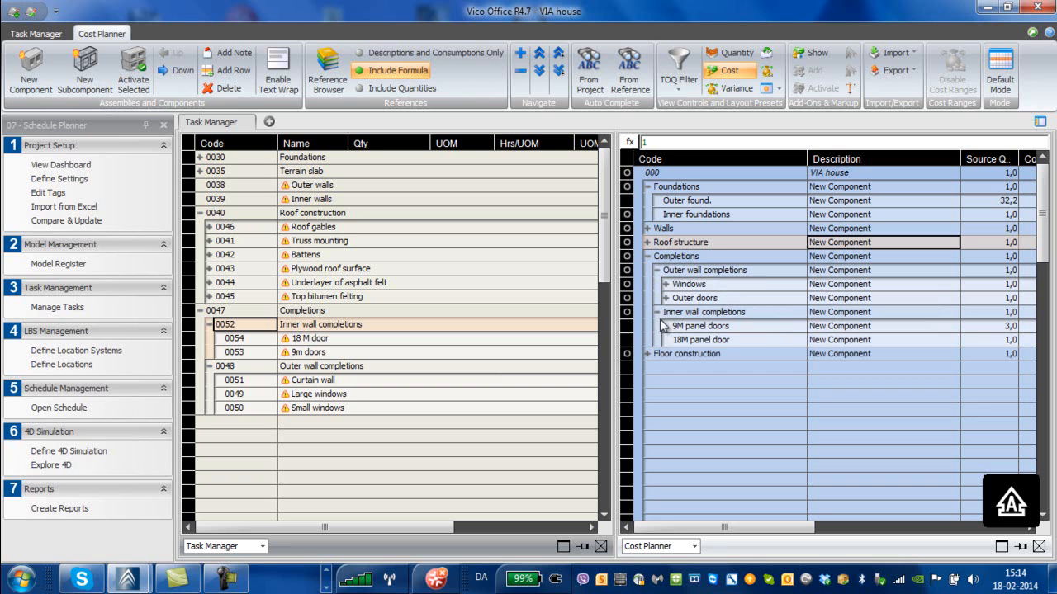
- Map the 9M panel doors component to task 0053 9m doors and the 18M panel door component to task 0054 18 M door
click(723, 326)
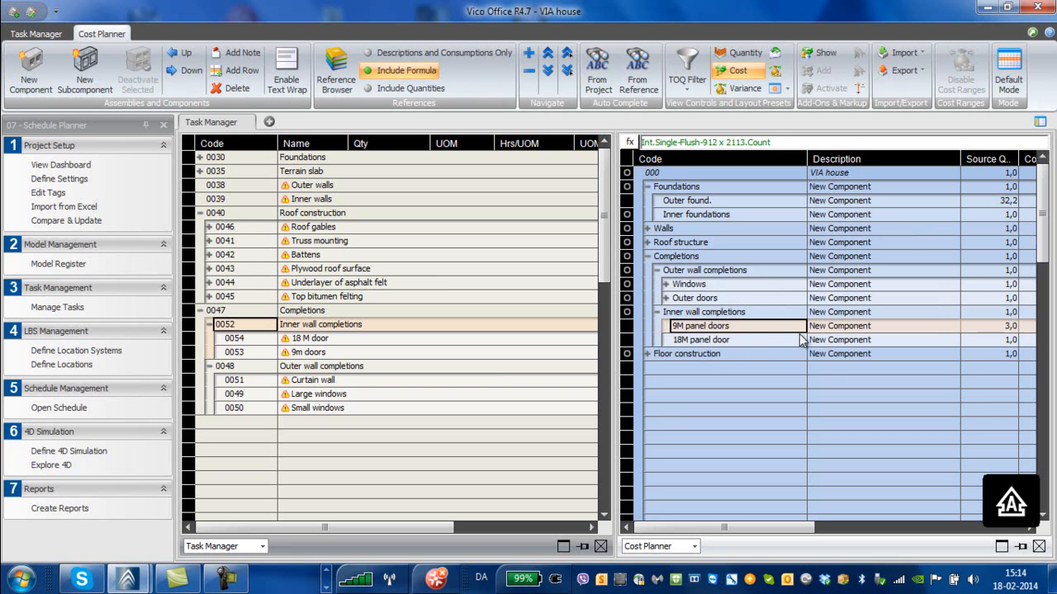
drag(848, 332, 404, 353)
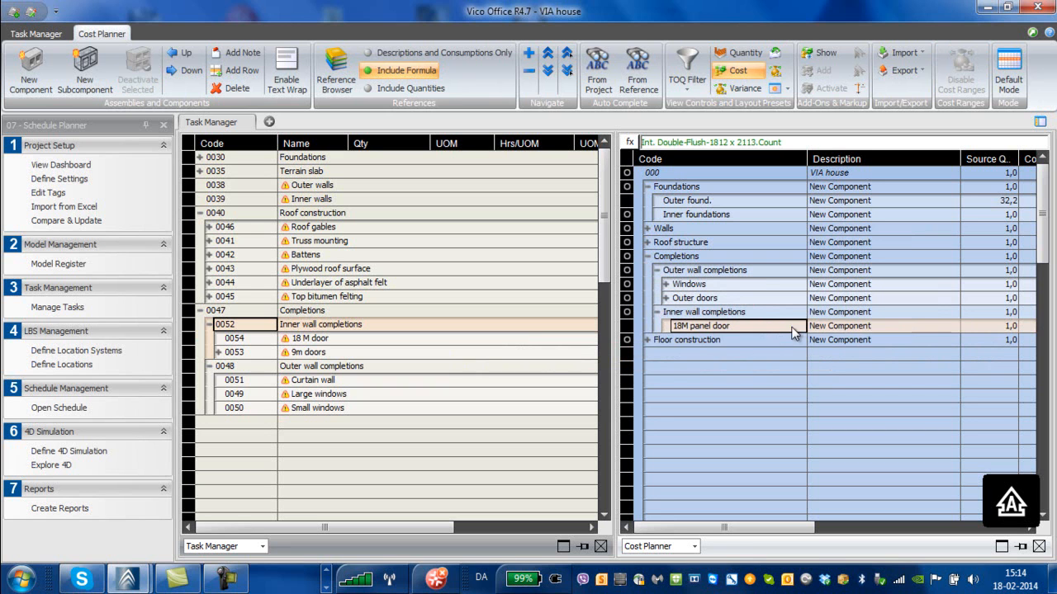
drag(843, 331, 453, 344)
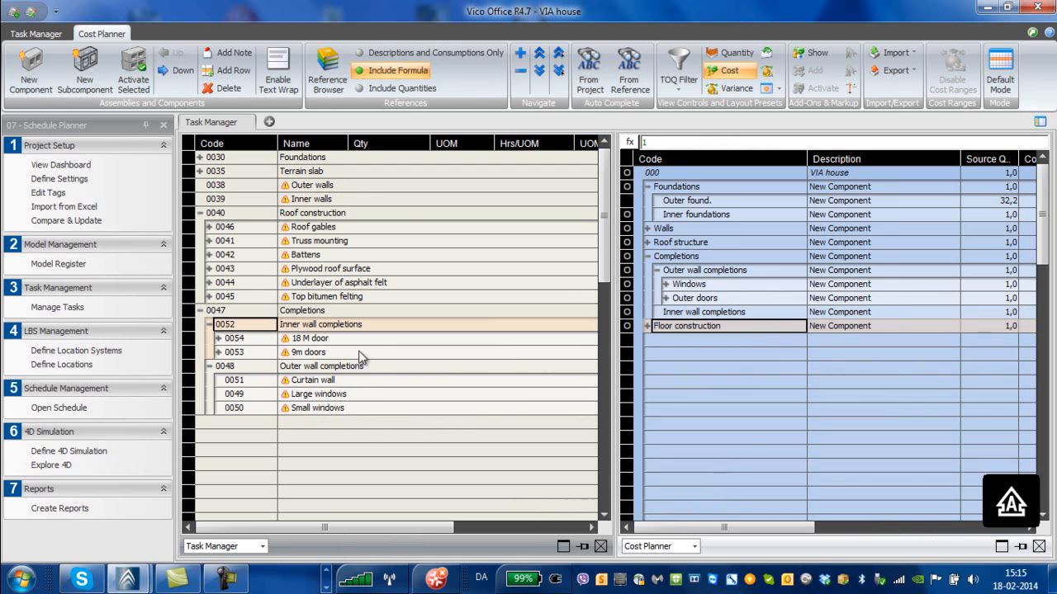
- Map the Large 12 * 12 M windows component to task 0049 Large windows and Broad curtain wall to task 0051 Curtain wall
click(666, 284)
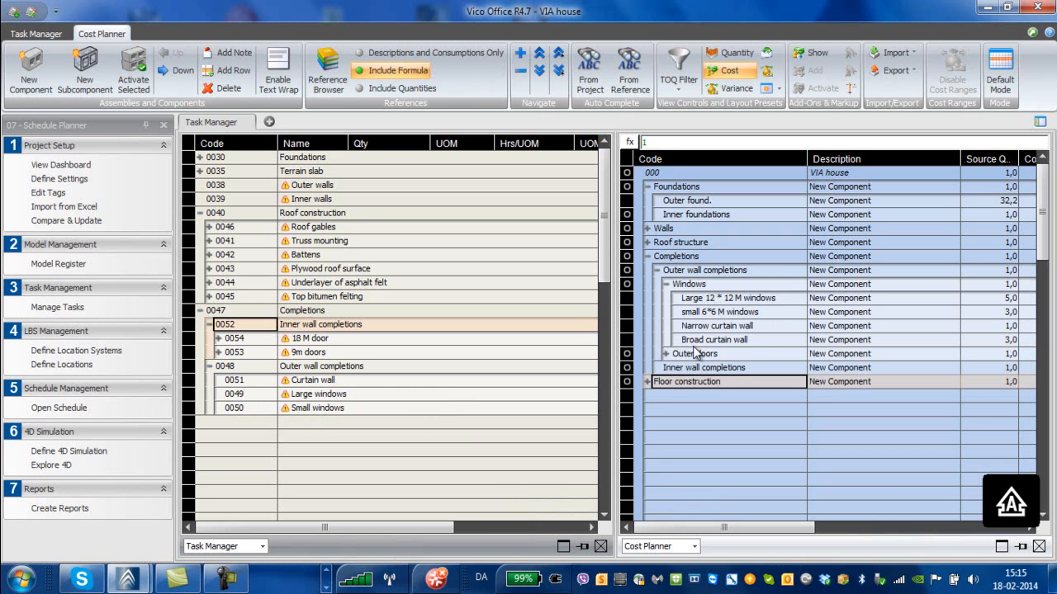
click(707, 300)
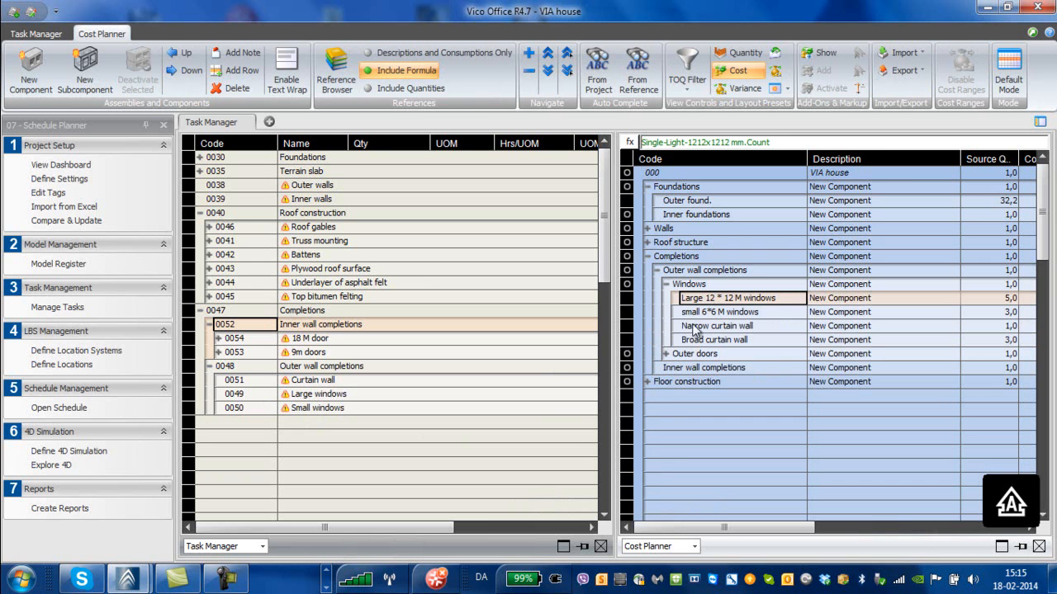
drag(825, 298, 442, 398)
click(713, 328)
drag(845, 327, 391, 382)
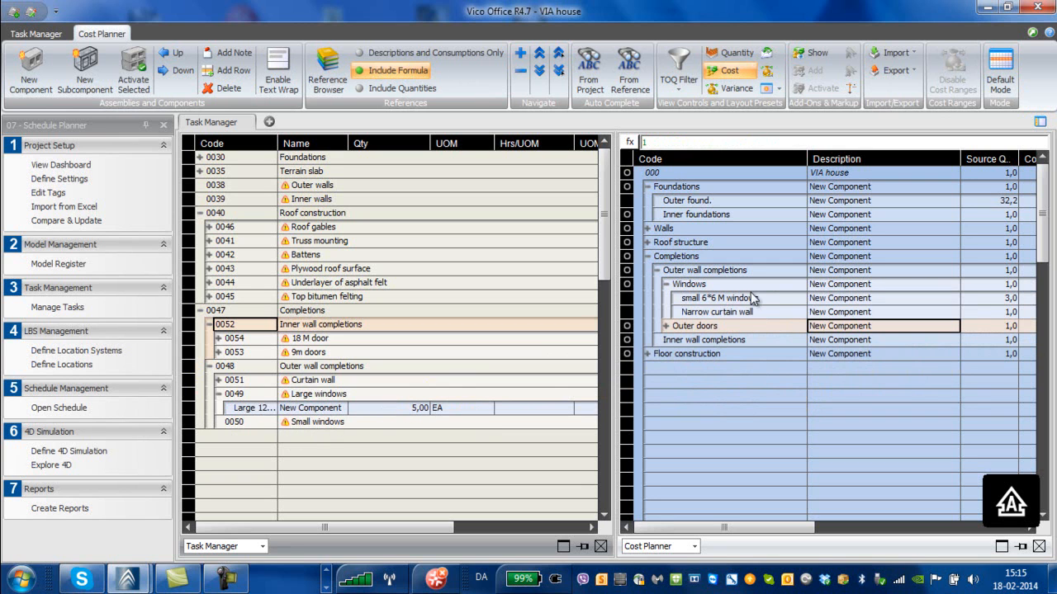
- Map the small 6*6 M windows component to task 0050 Small windows and check its mapping
click(834, 299)
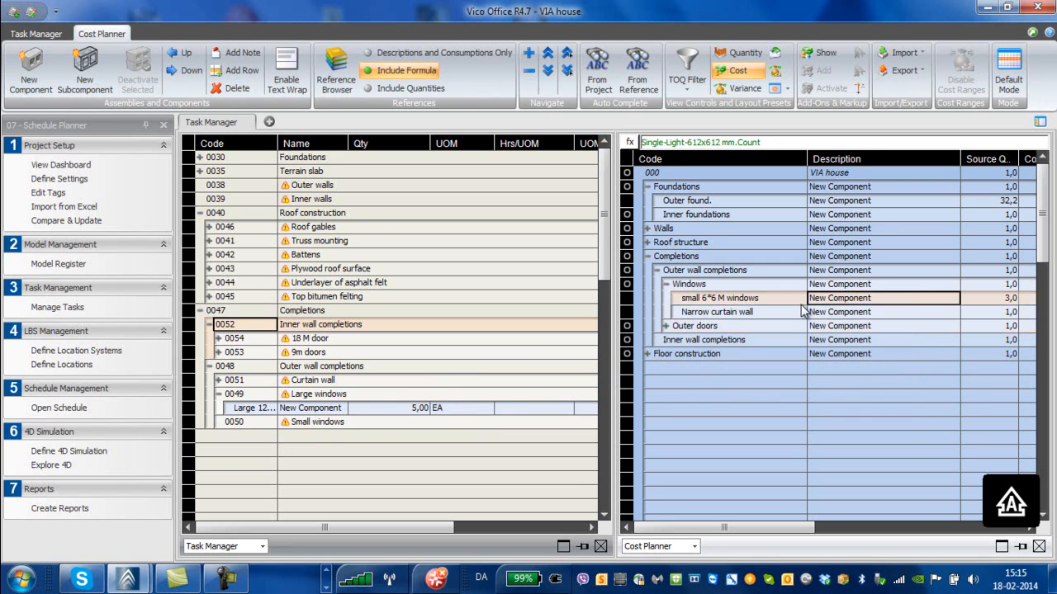
drag(785, 302, 370, 425)
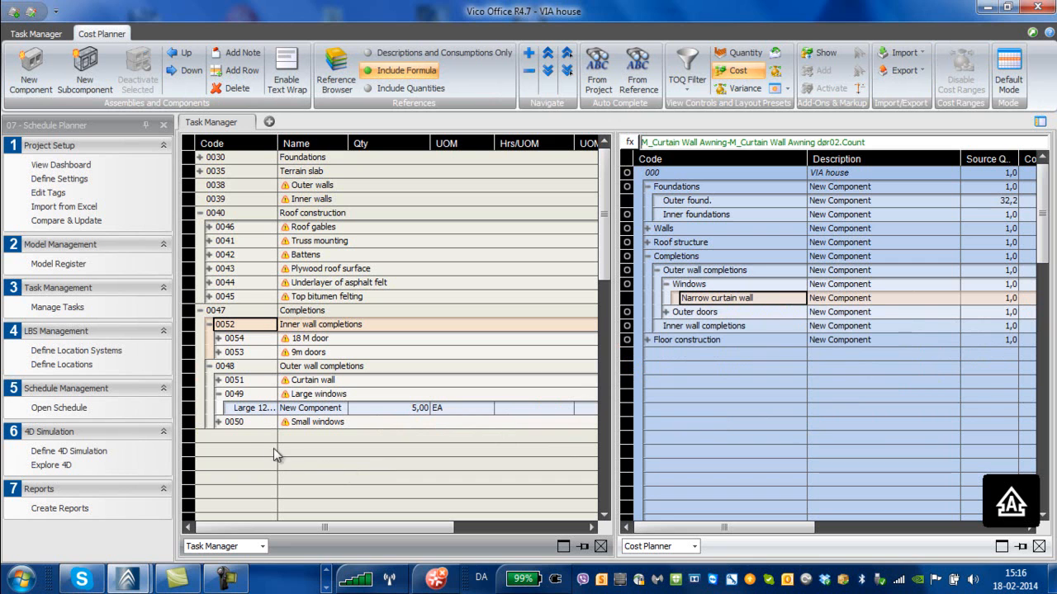
click(219, 422)
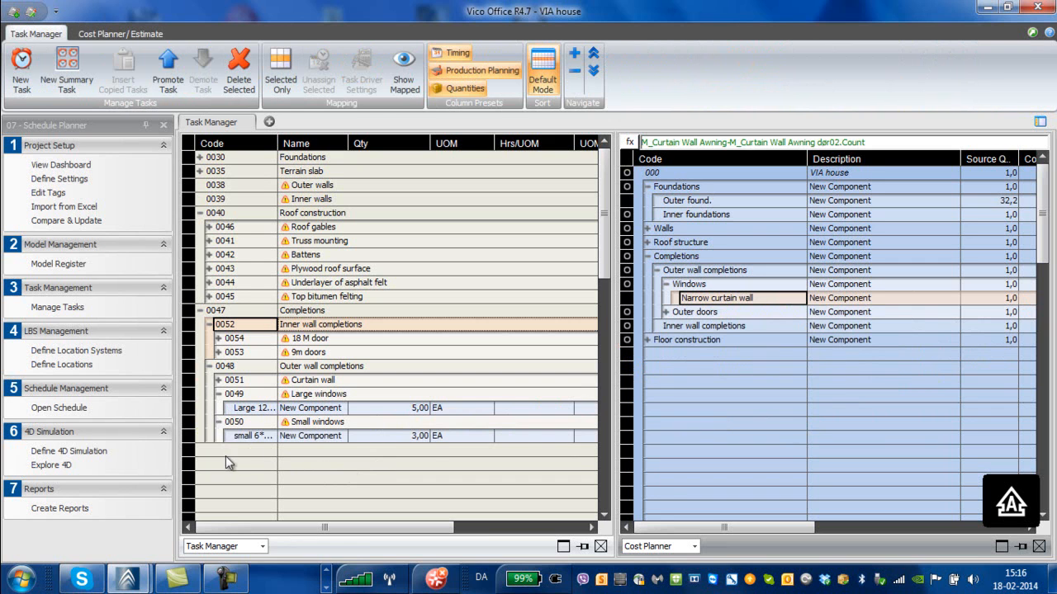
- Check the components mapped to the Curtain wall, 9m doors and 18 M door tasks, and expand the whole task list
click(218, 380)
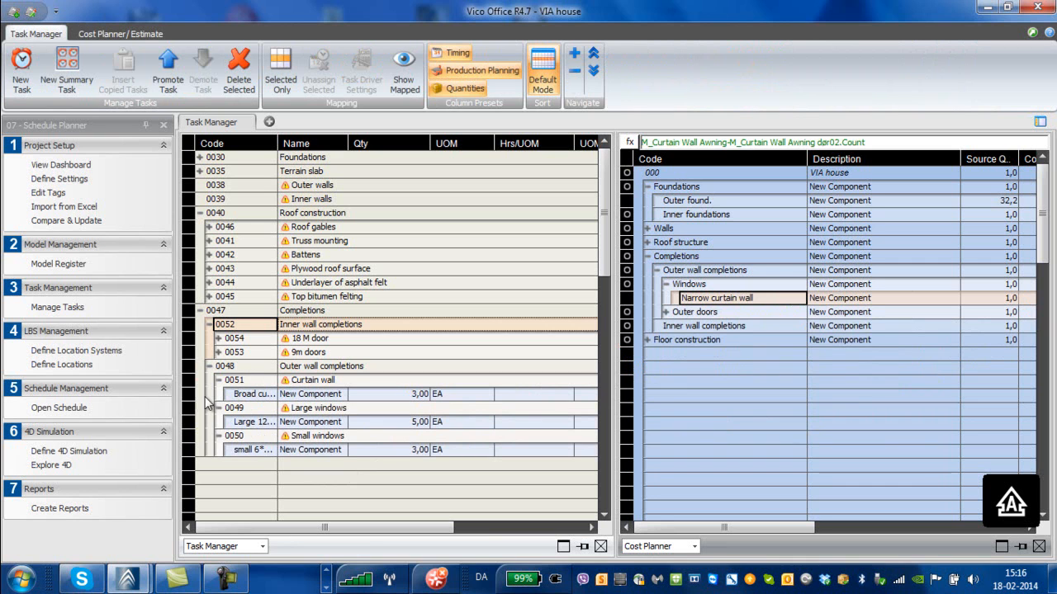
click(219, 352)
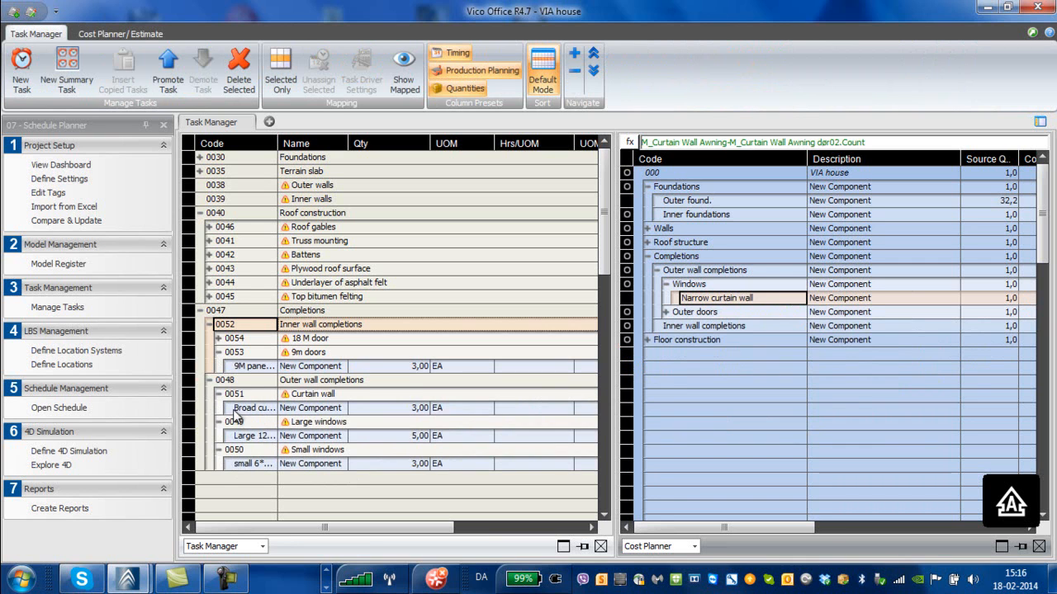
click(219, 339)
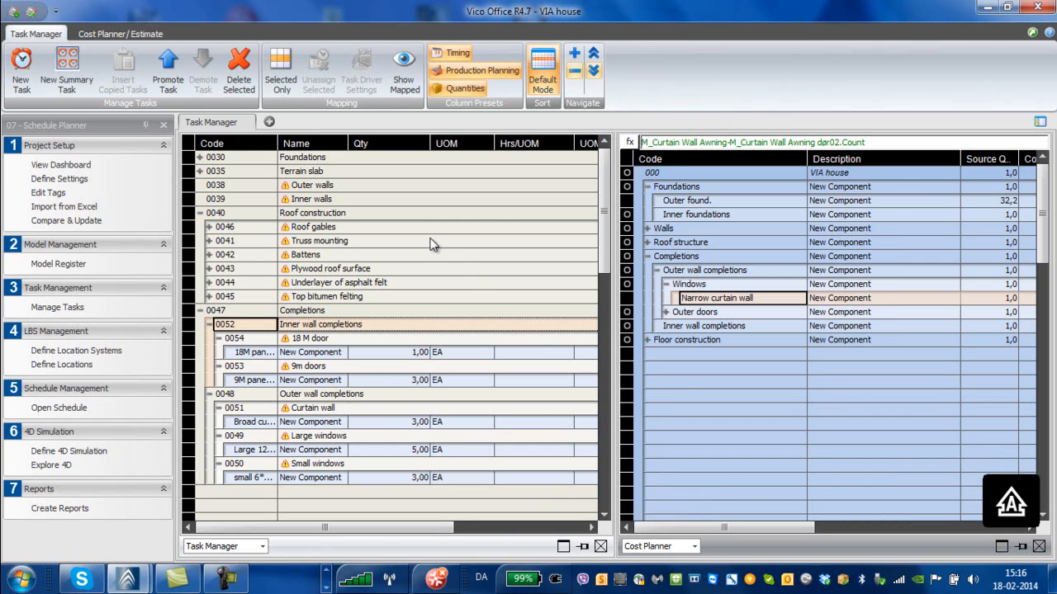
click(593, 71)
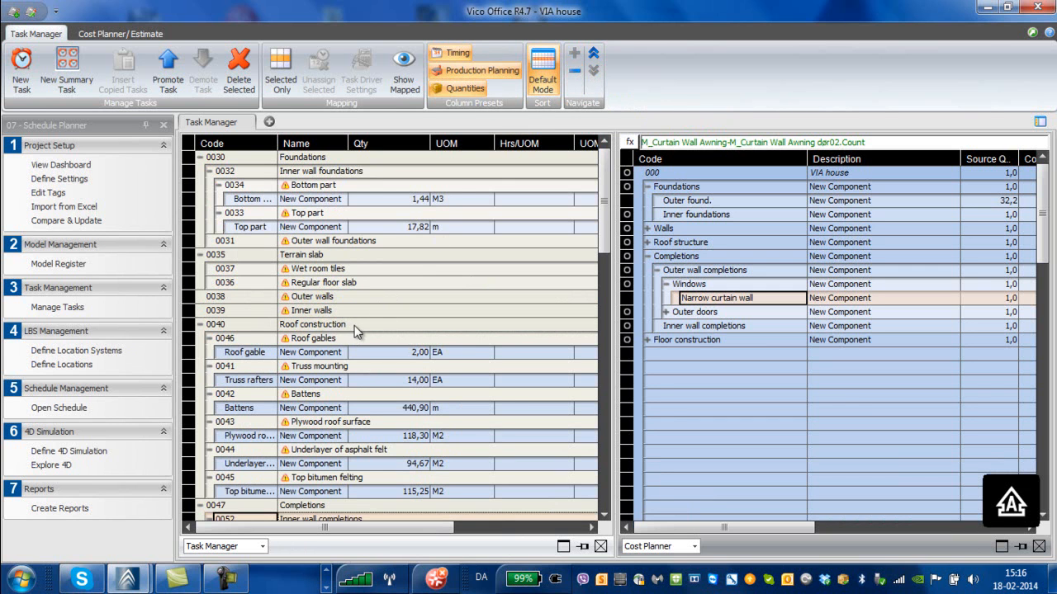
- Map the Outer walls component to task 0038 and the inner walls component to task 0039, and check both mapped quantities
click(648, 228)
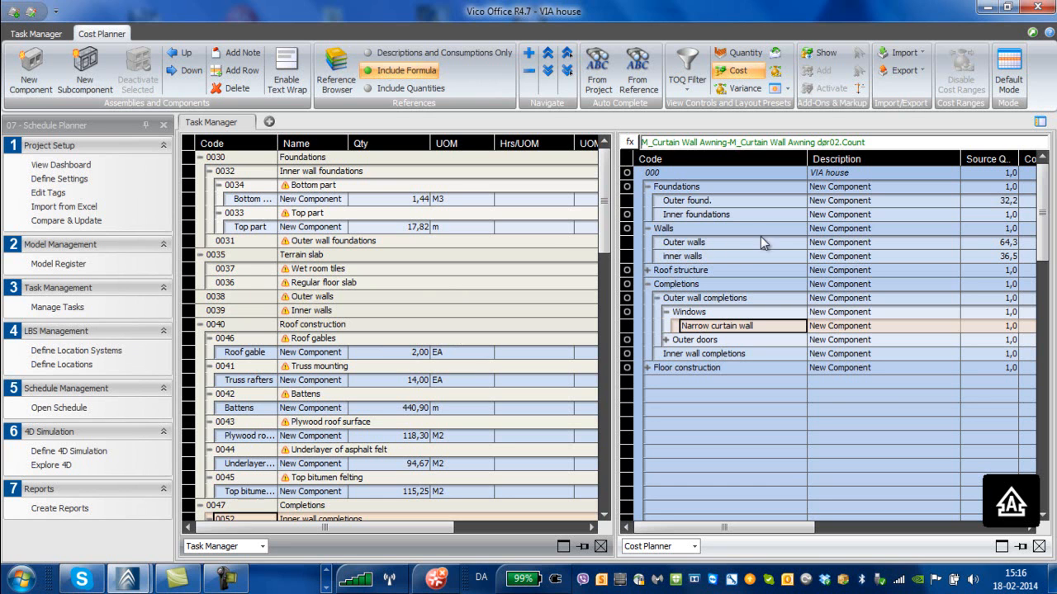
click(786, 242)
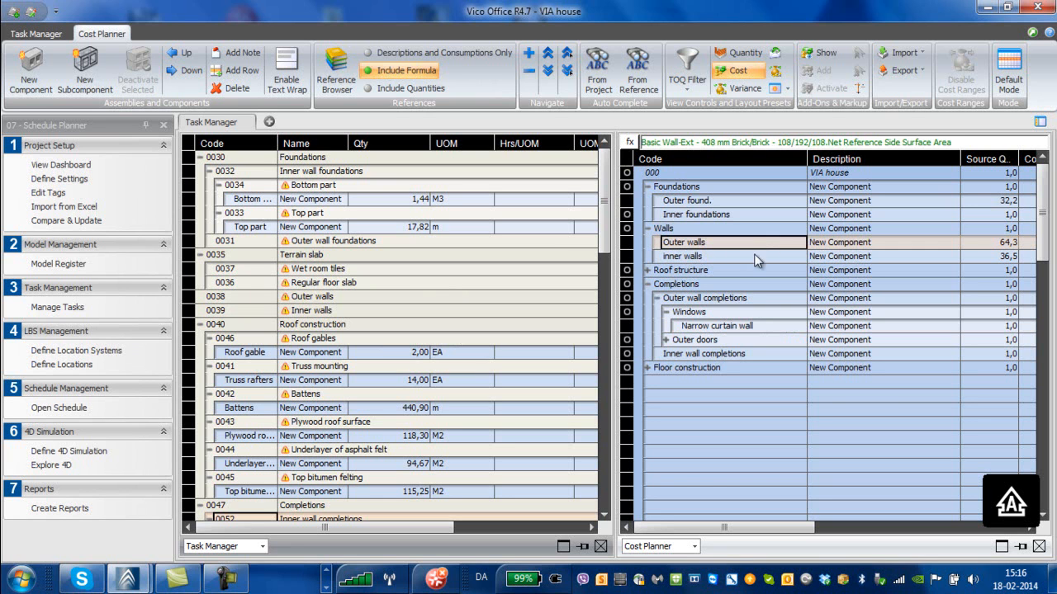
drag(839, 247, 447, 296)
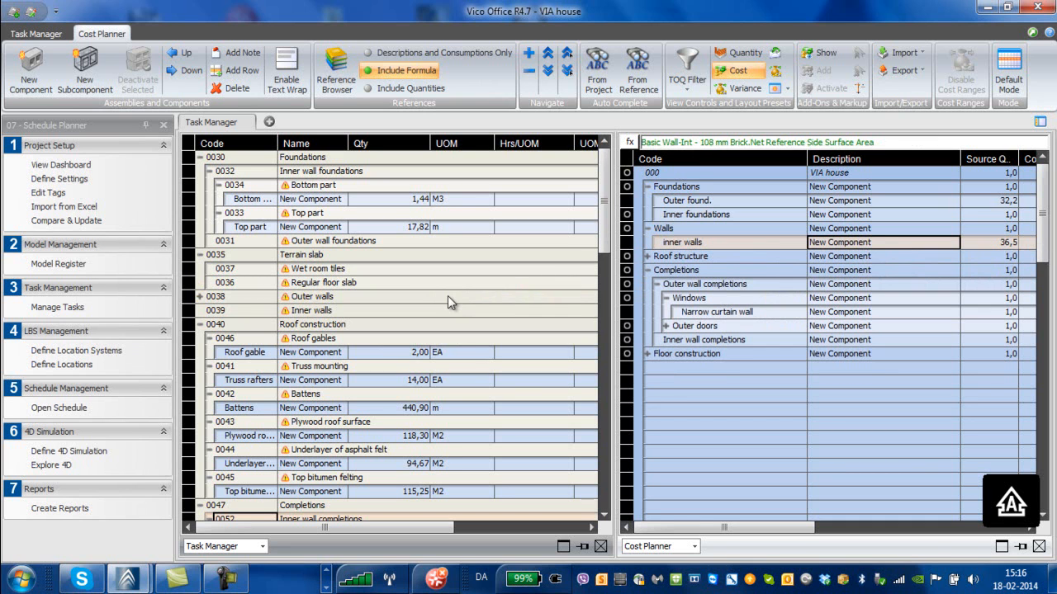
mouse_move(780, 242)
mouse_down()
mouse_move(611, 285)
mouse_move(416, 310)
mouse_up()
click(199, 310)
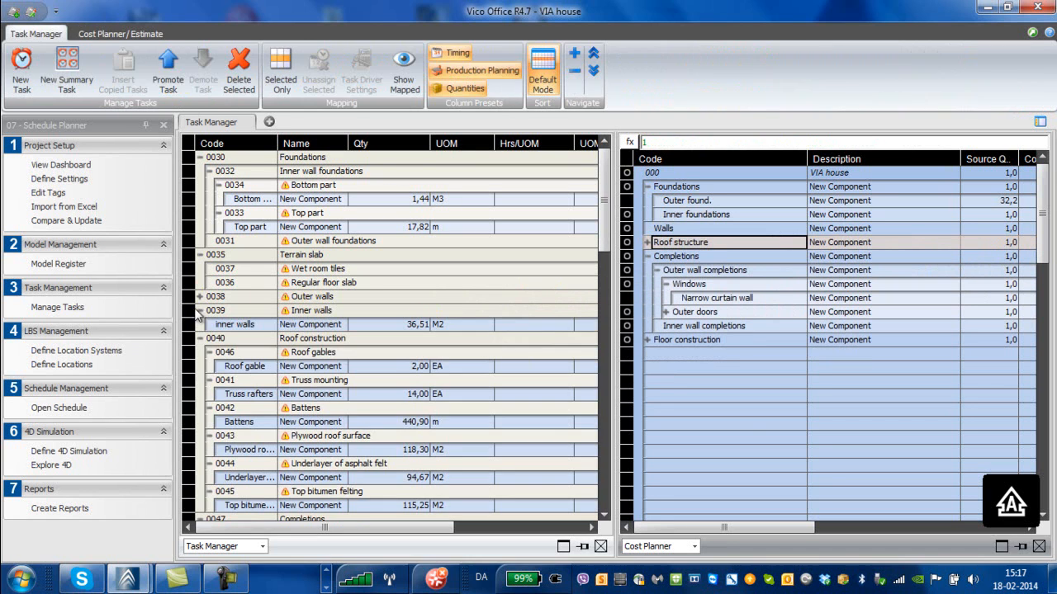
click(198, 297)
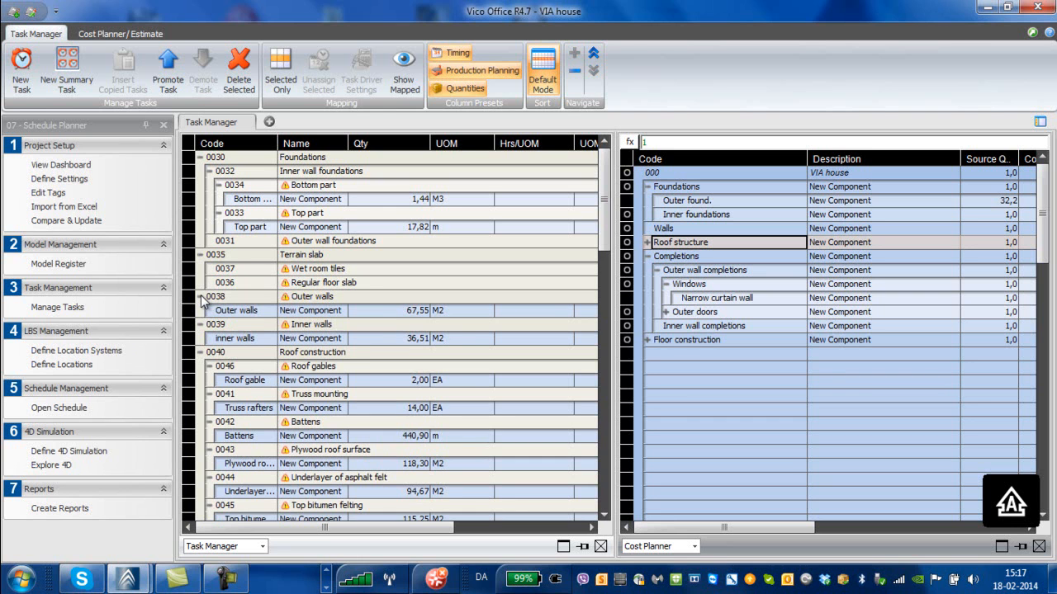
click(199, 297)
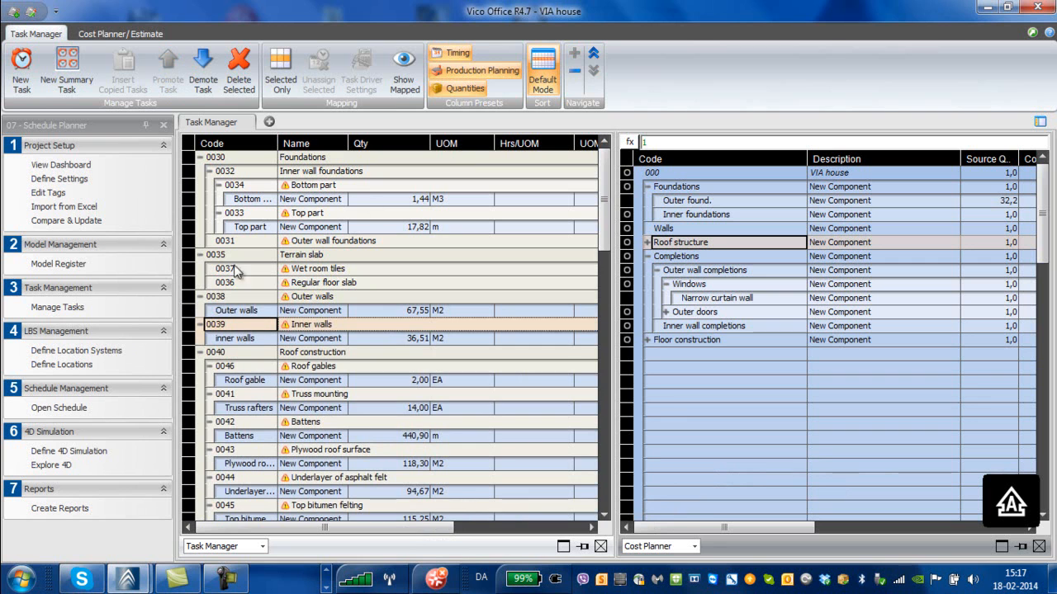
- Map the Outer found. component to task 0031 Outer wall foundations and check the mappings under Foundations
click(593, 53)
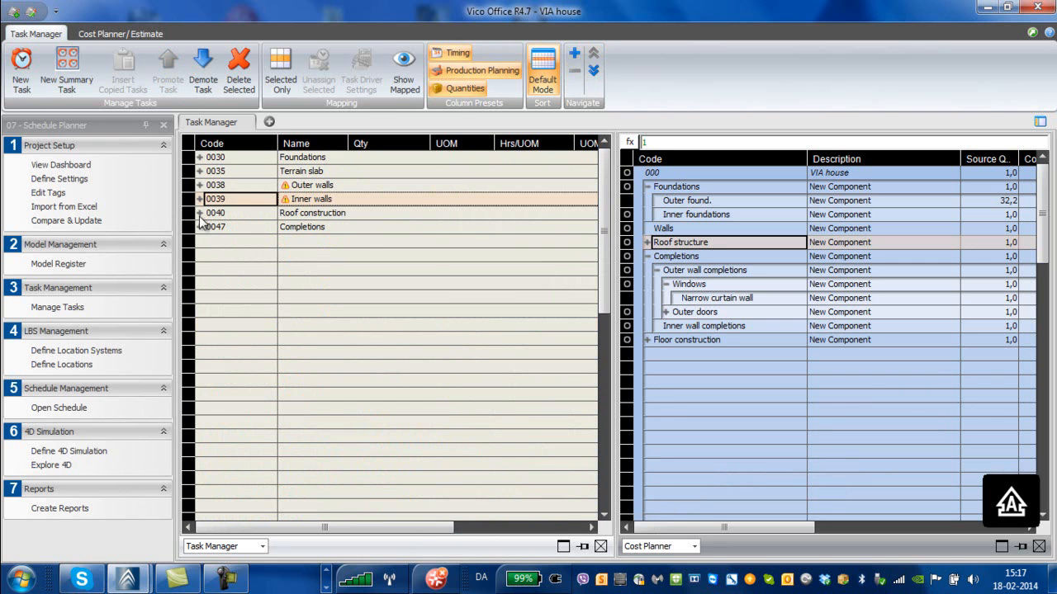
click(199, 157)
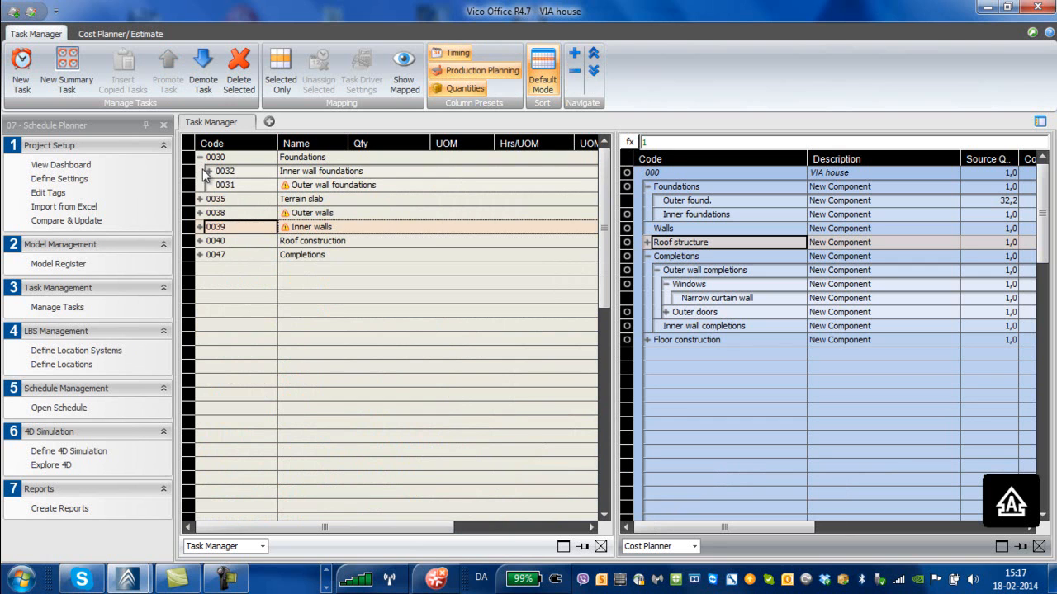
click(209, 172)
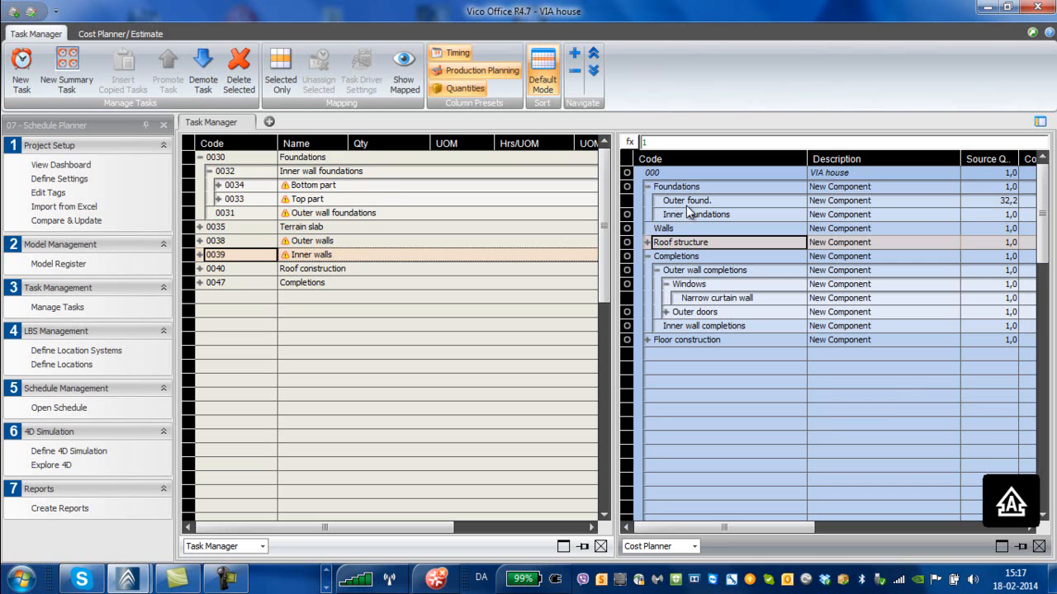
click(868, 199)
drag(790, 202, 443, 224)
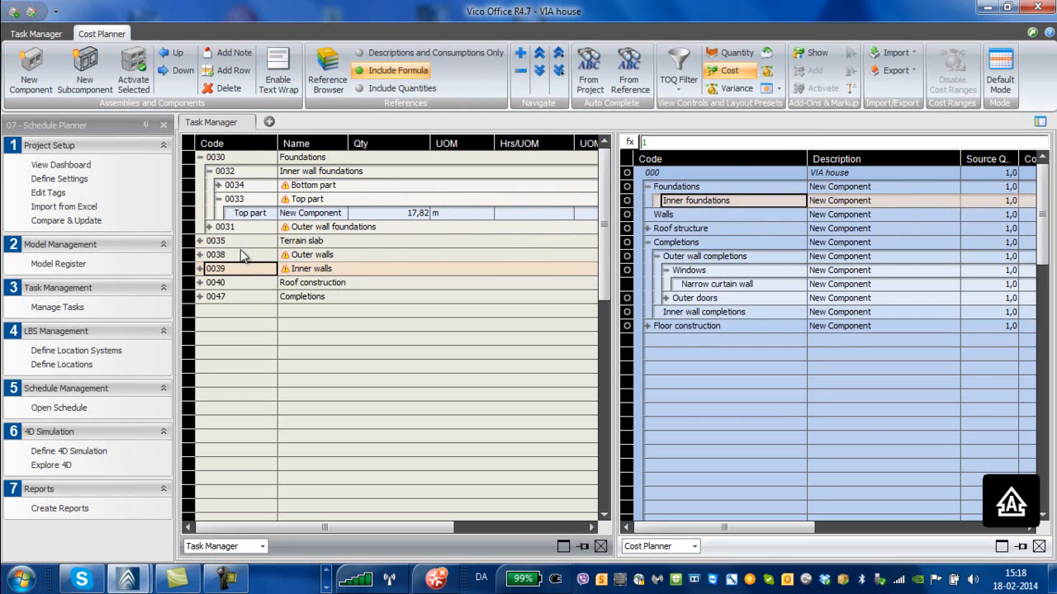
click(209, 227)
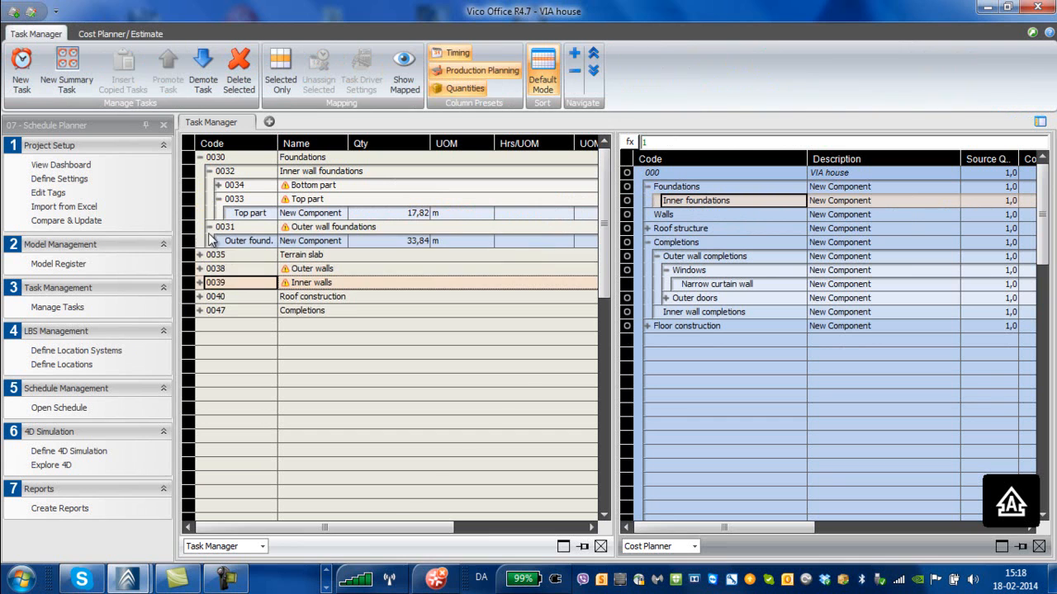
click(219, 185)
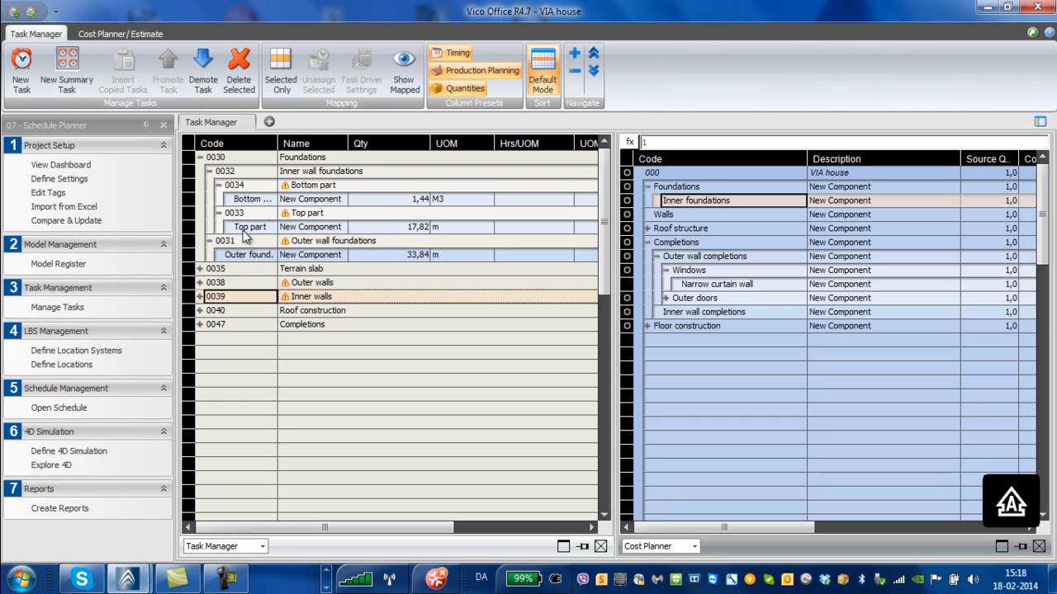
- Map the Floor wet room tiles component to task 0037 Wet room tiles and Floor subconstruction to task 0036 Regular floor slab
click(210, 171)
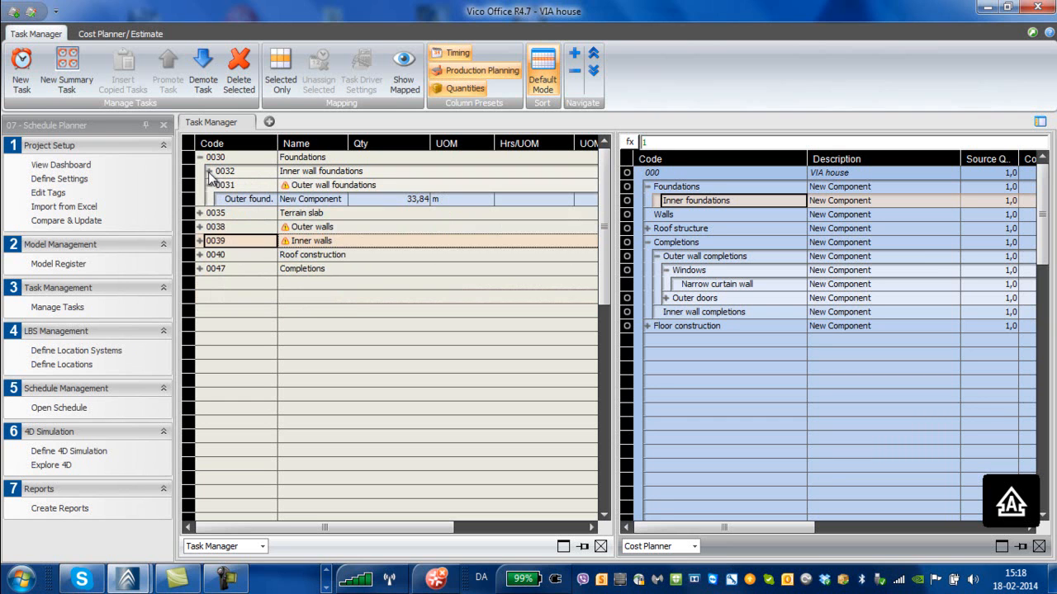
click(211, 186)
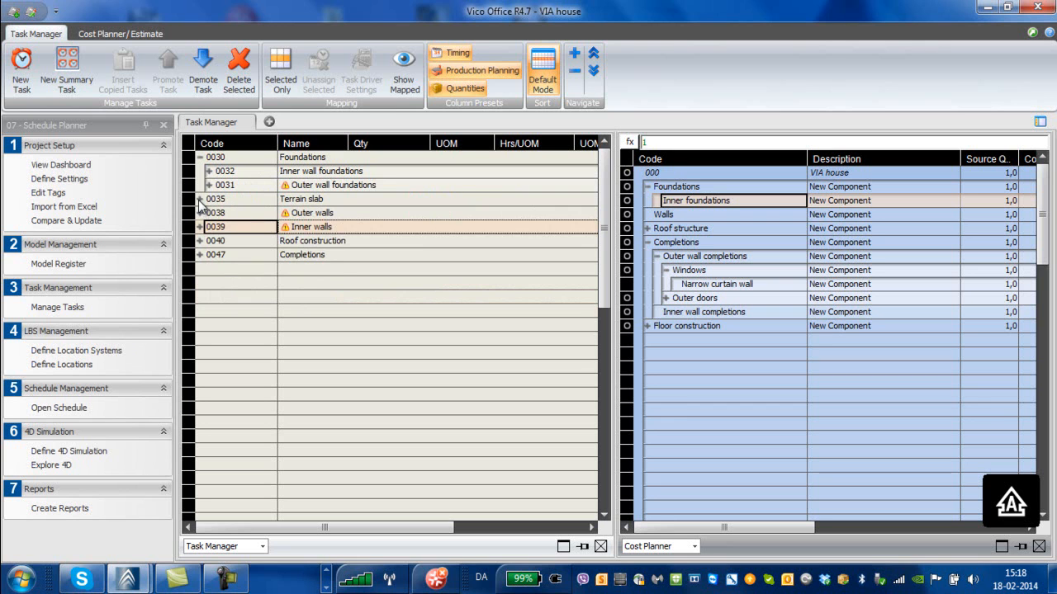
click(200, 199)
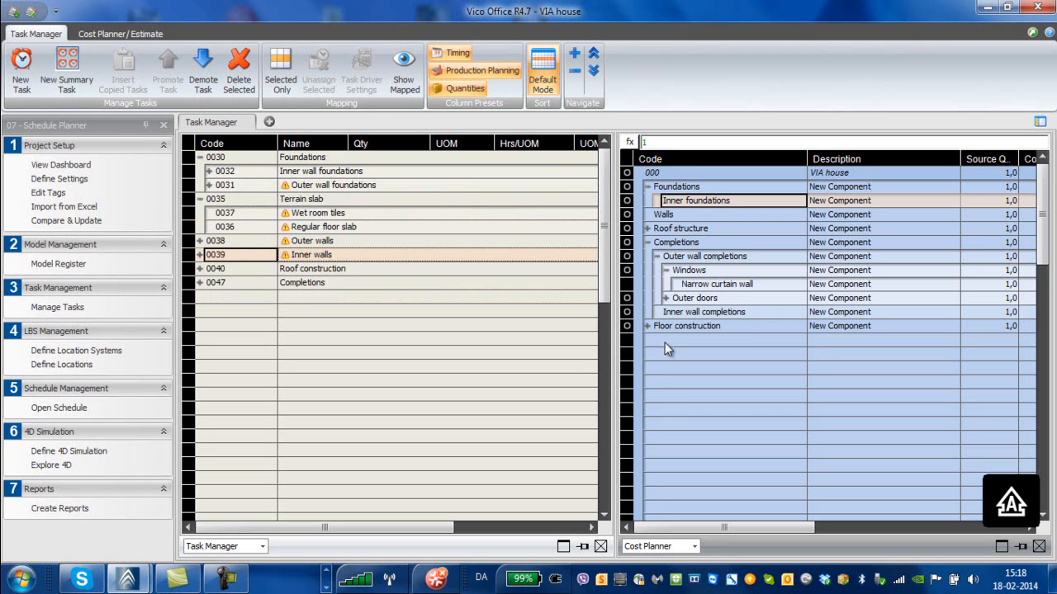
click(648, 325)
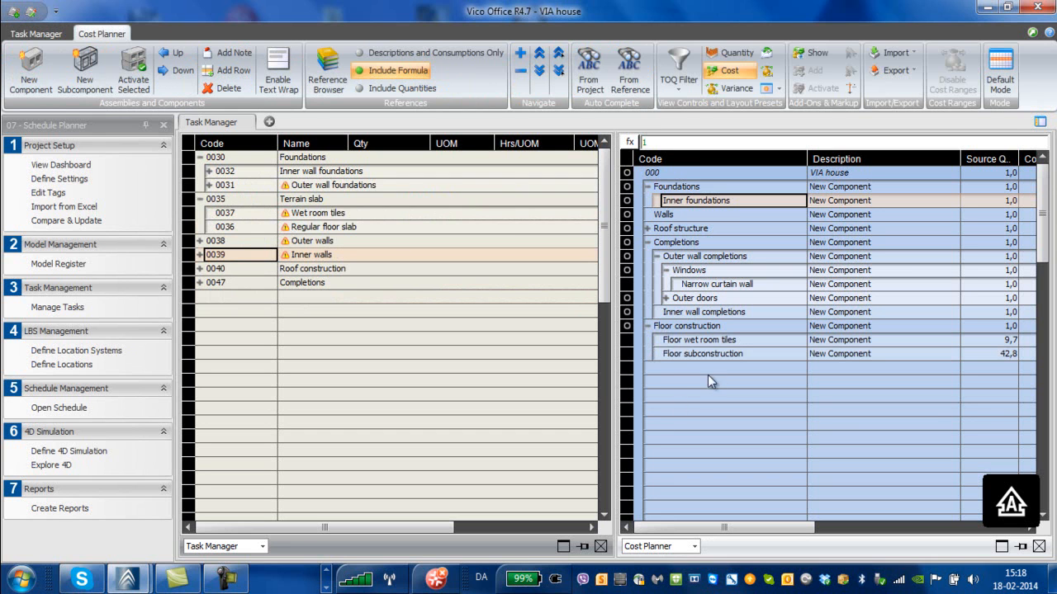
click(686, 338)
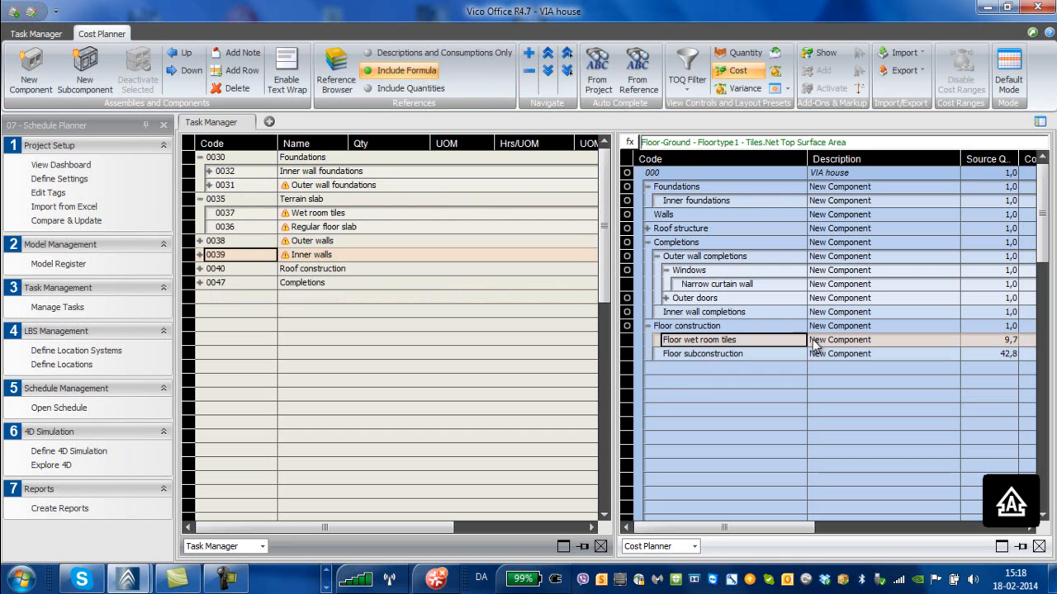
drag(839, 343, 406, 213)
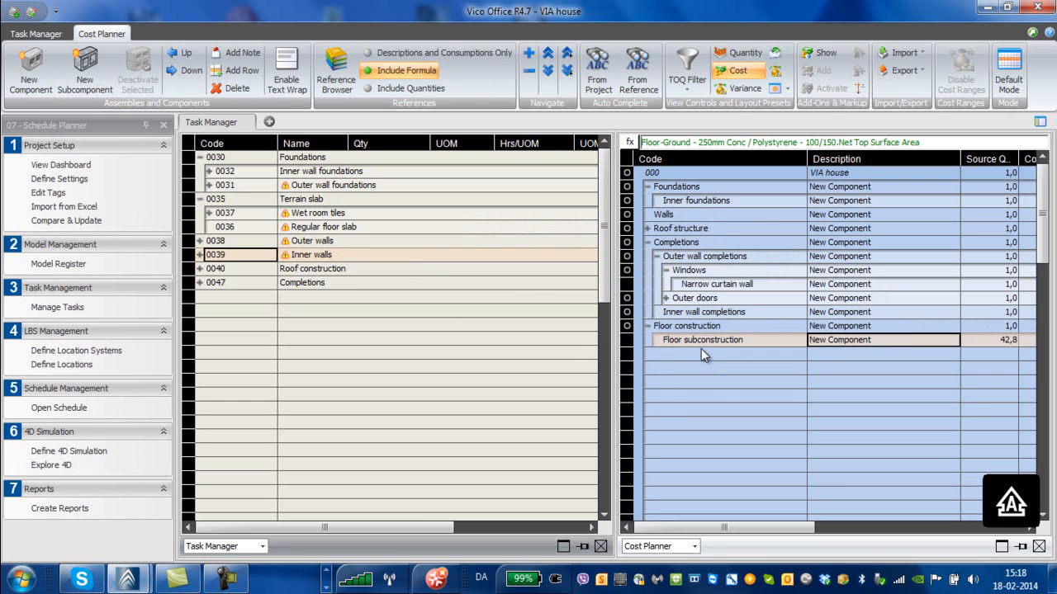
click(795, 345)
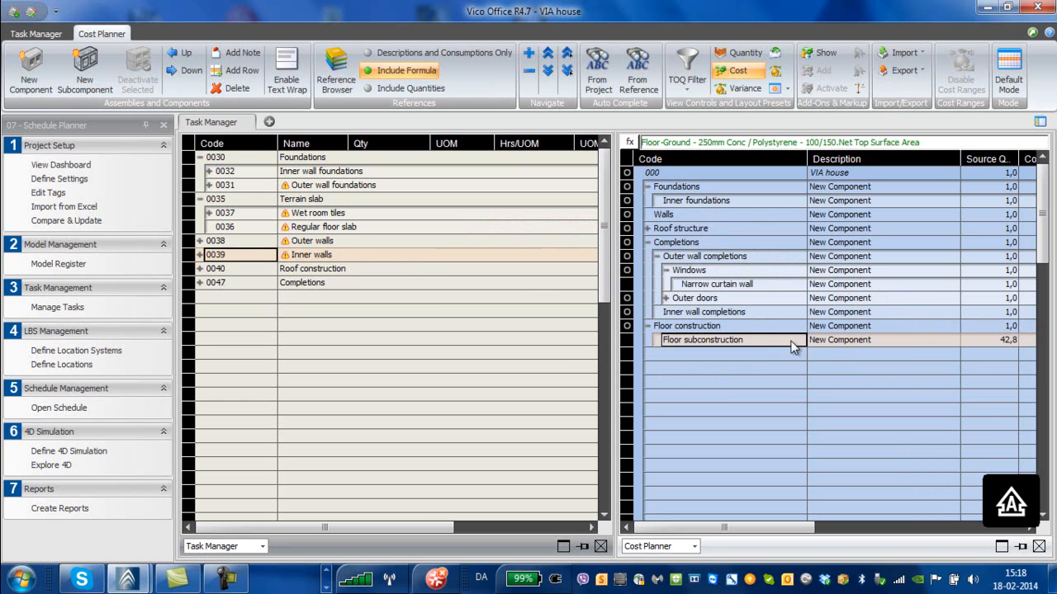
drag(830, 349, 386, 228)
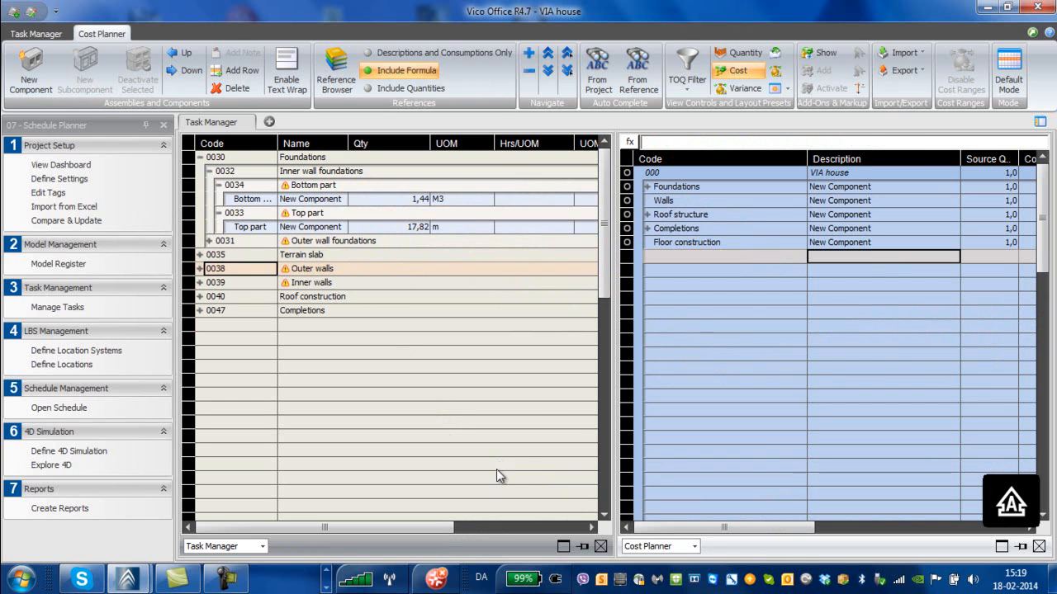
- Expand Completions, Roof structure and Foundations in the cost plan to check which components are still unmapped
click(648, 228)
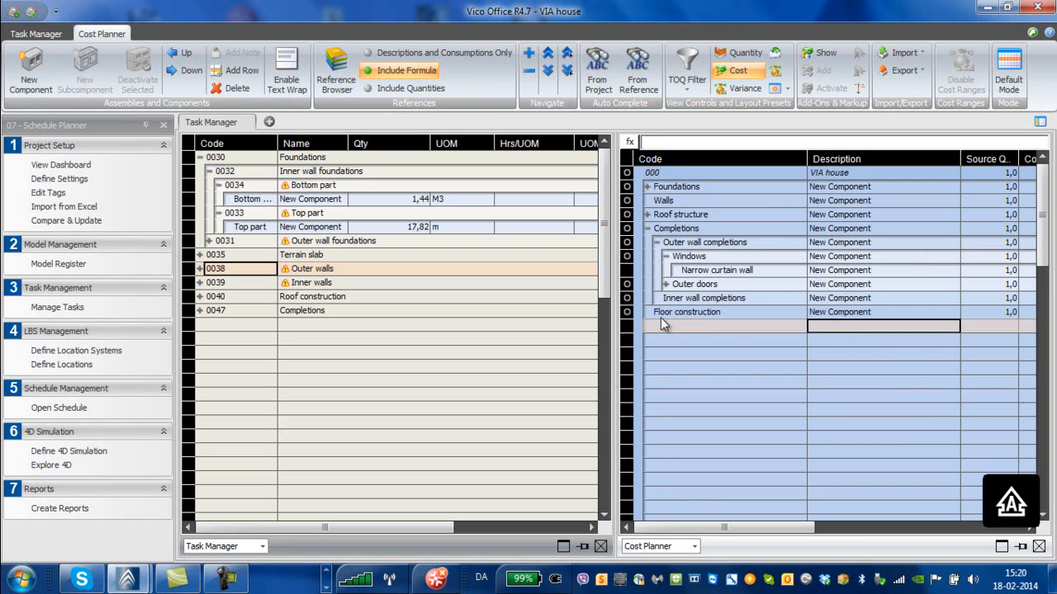
click(648, 215)
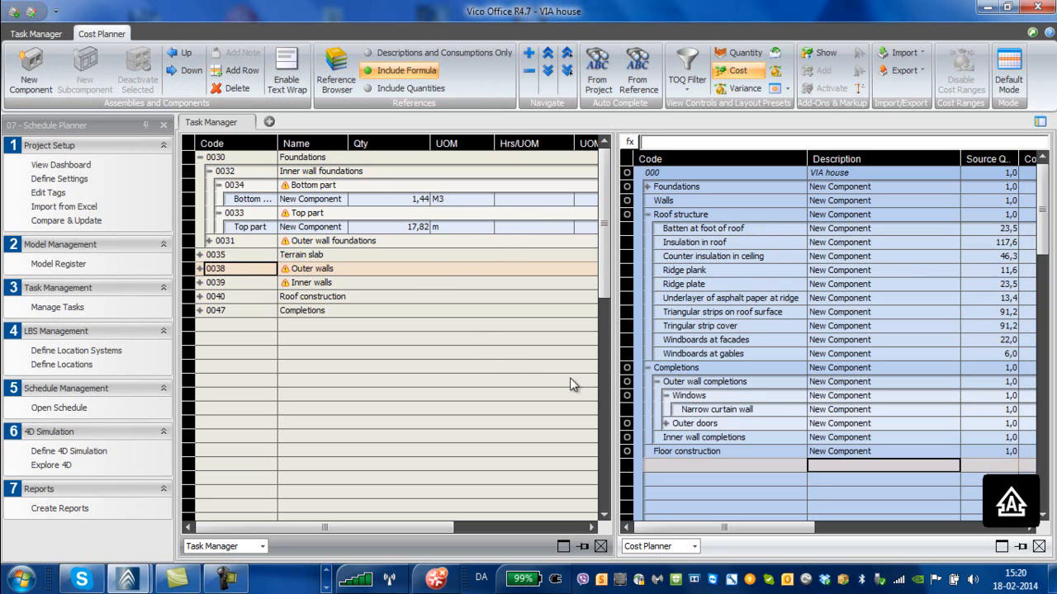
click(648, 187)
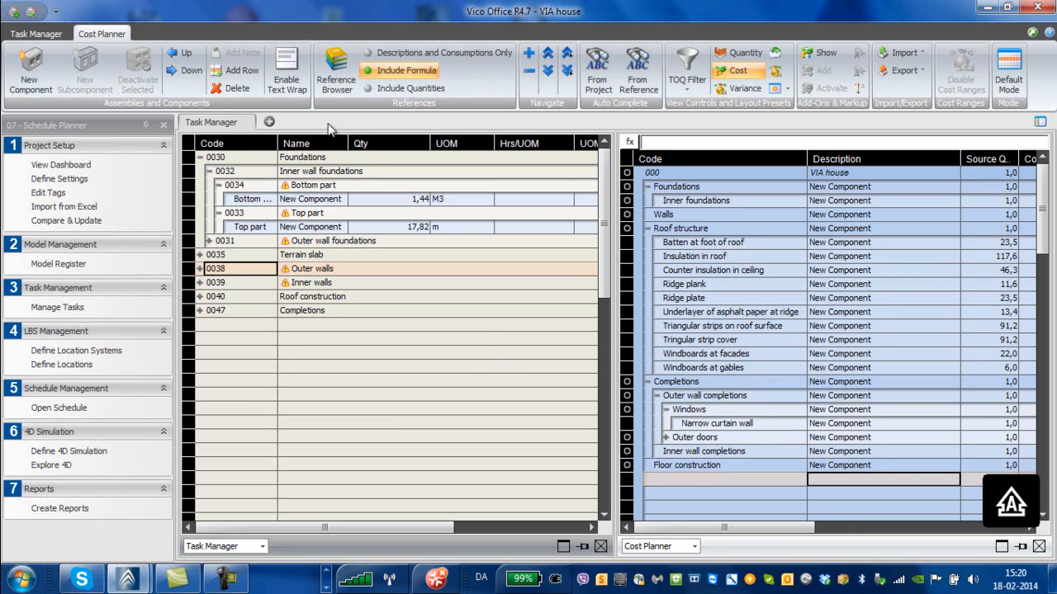
- Expand the whole task list and review the components and quantities mapped to every task from Foundations to Completions
click(370, 336)
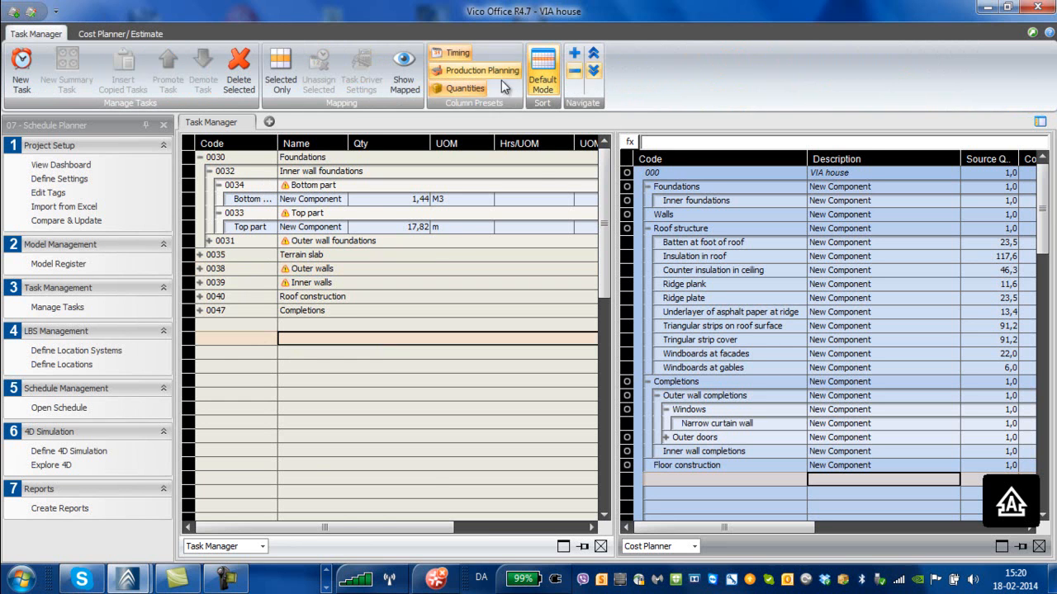
click(593, 71)
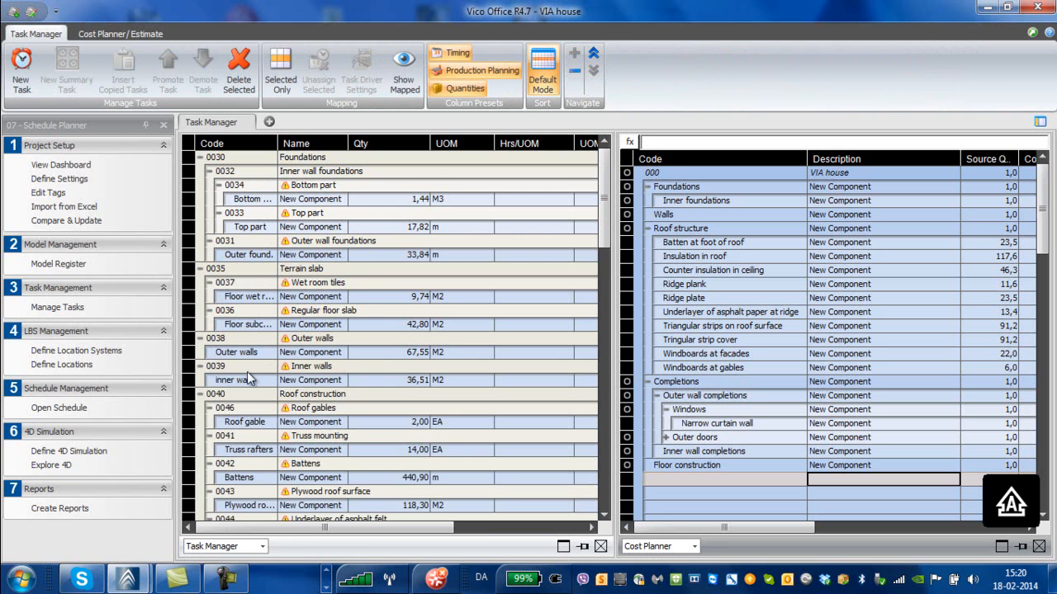
scroll(230, 434, down, 1)
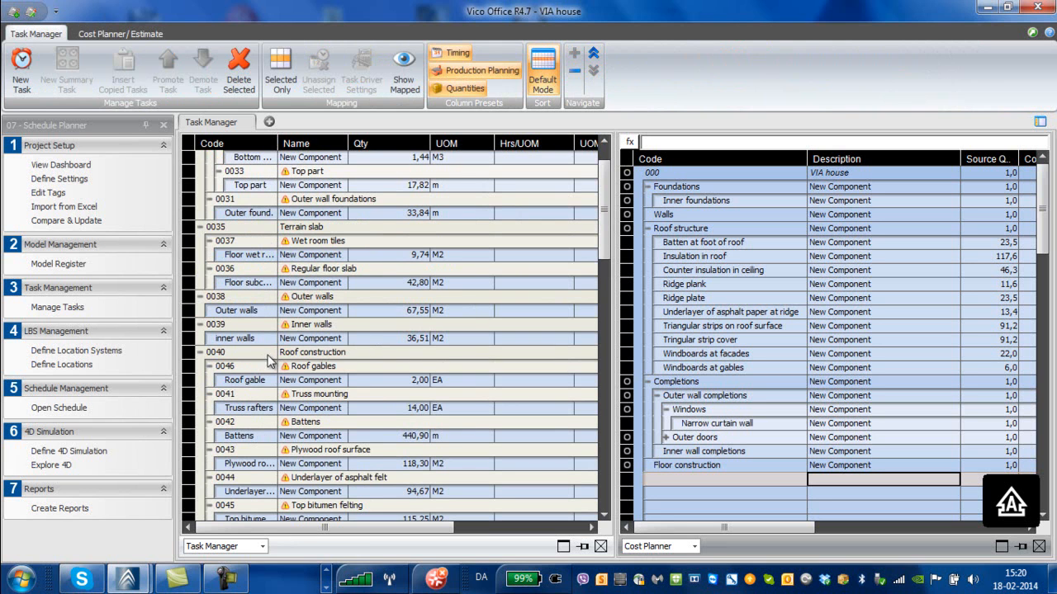
scroll(206, 395, down, 3)
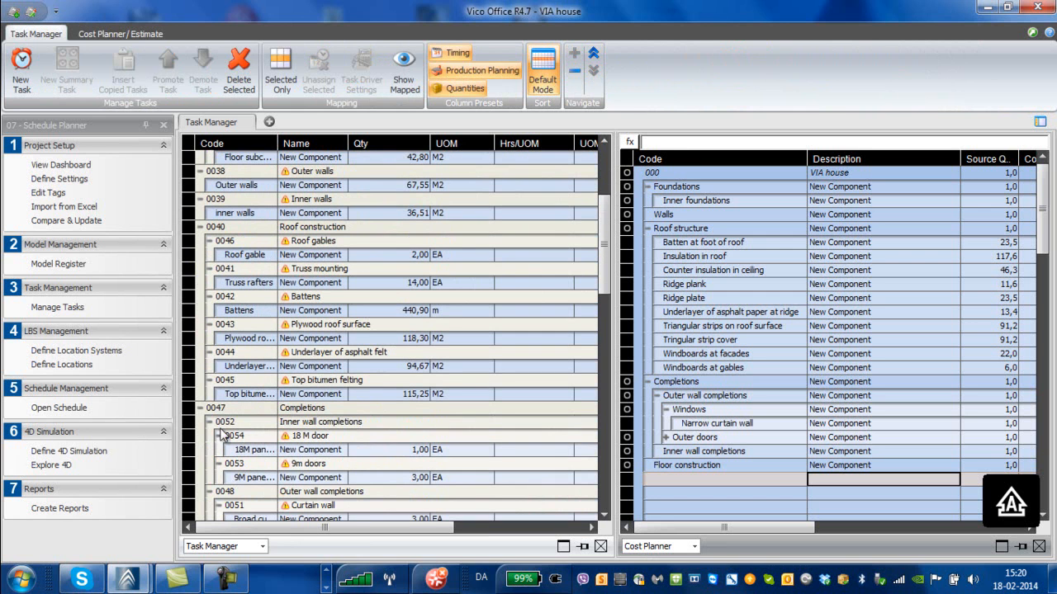
scroll(312, 395, down, 1)
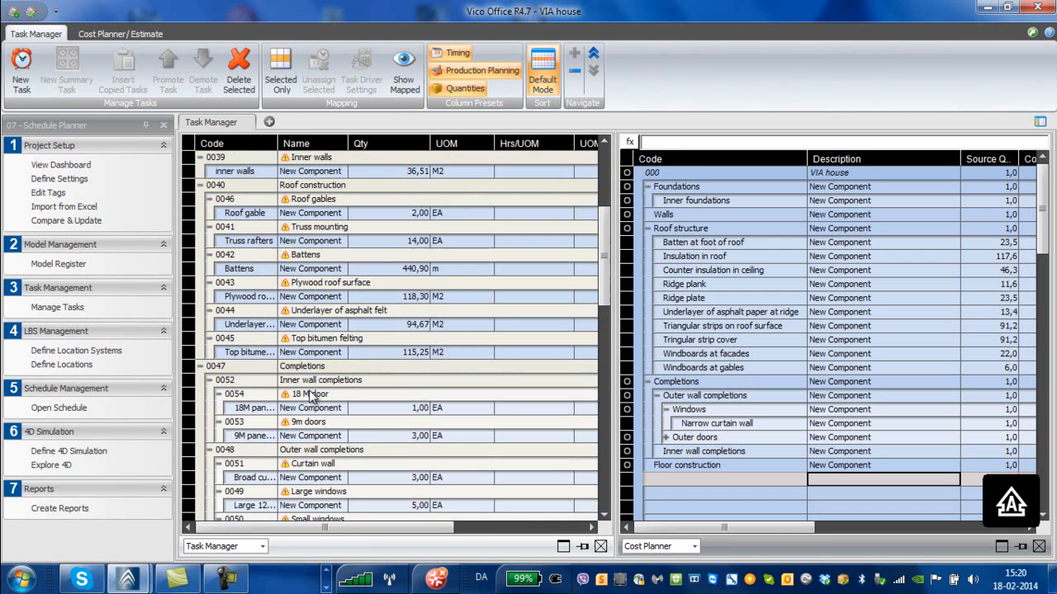
scroll(312, 396, down, 1)
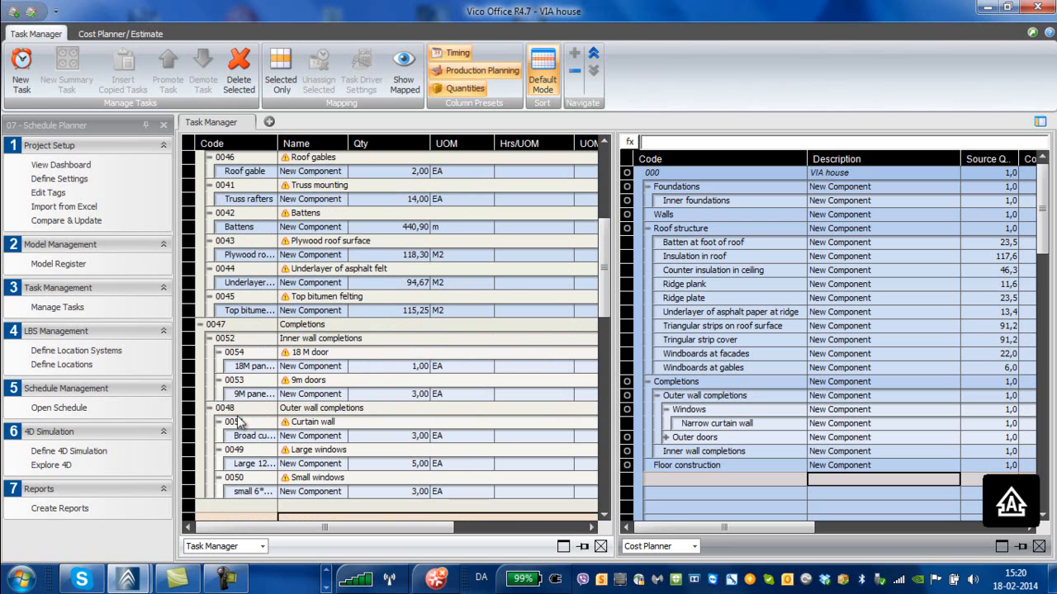
scroll(248, 445, down, 1)
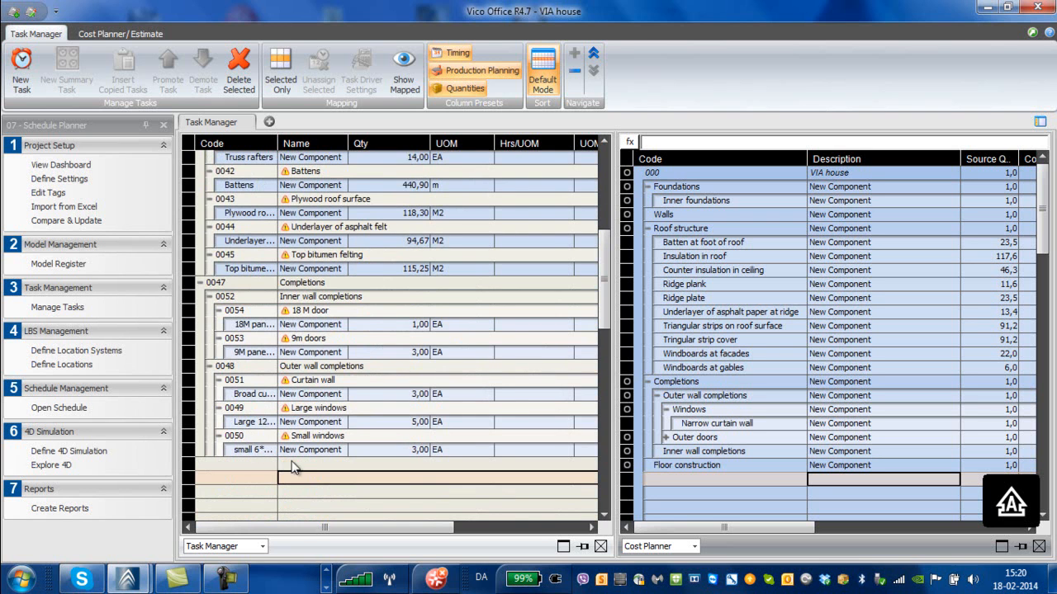
scroll(309, 437, up, 7)
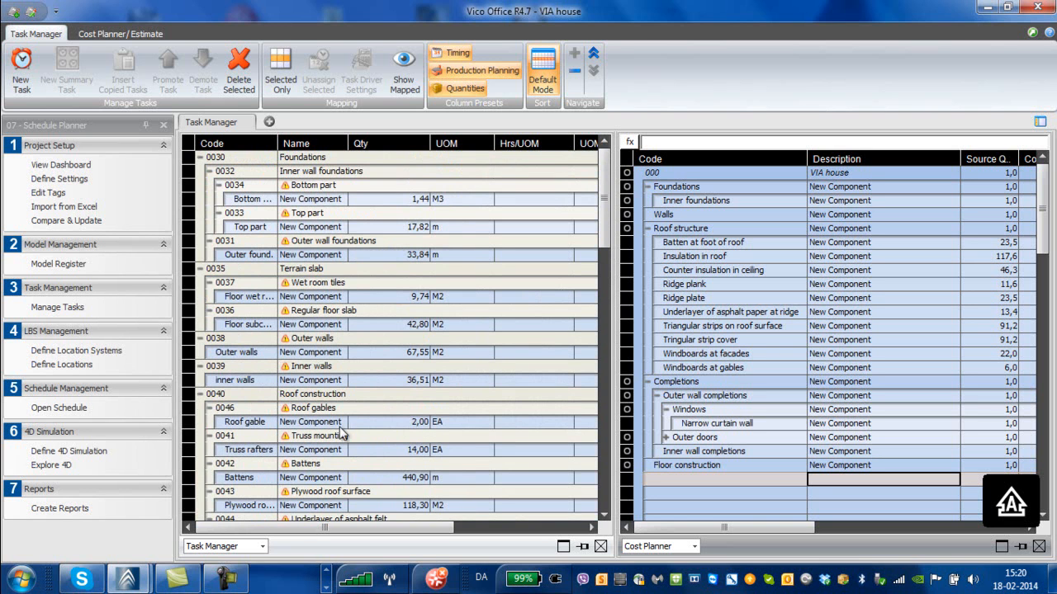